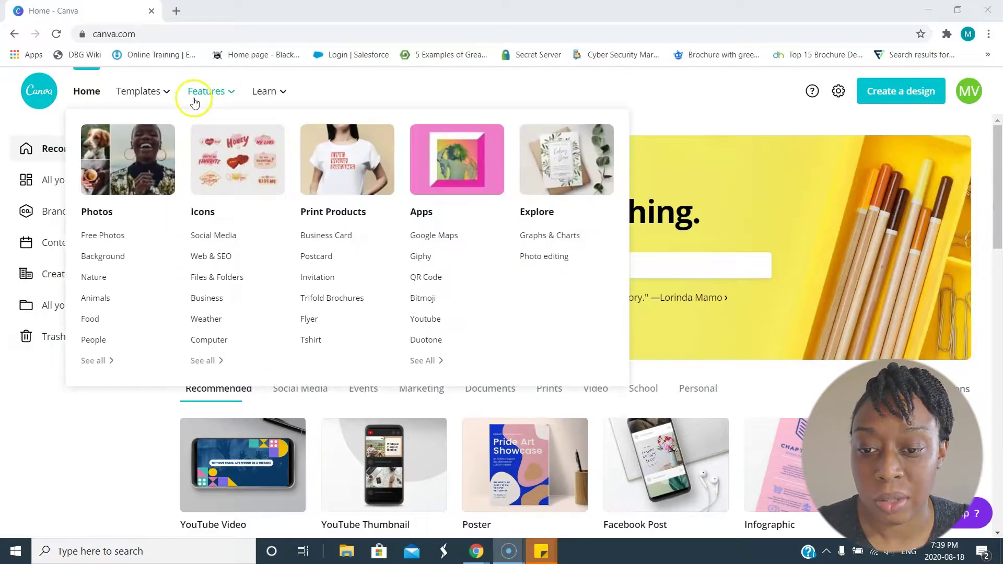
Start a new Facebook Post design for August 18 from the Content Planner
mouse_move(178, 105)
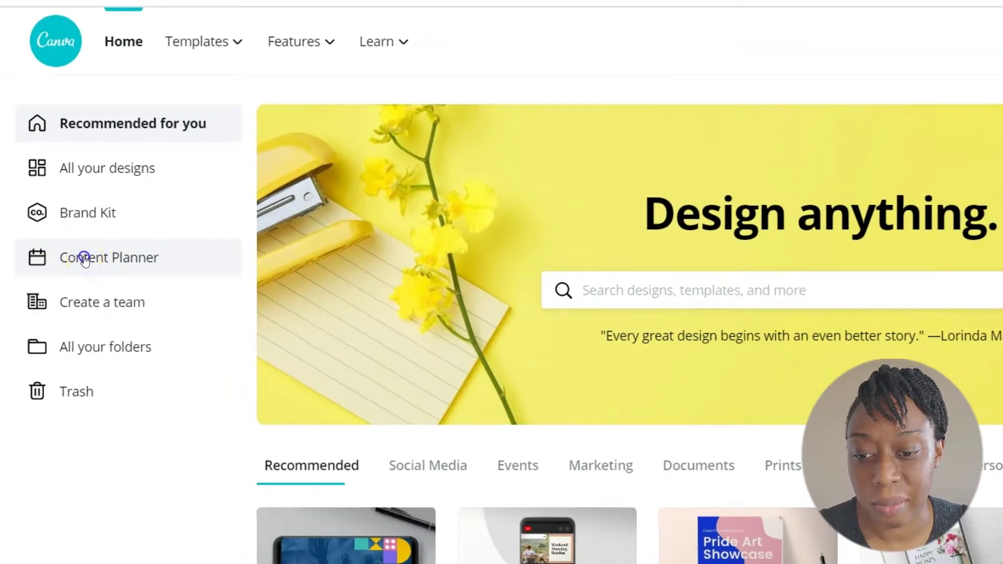
click(85, 259)
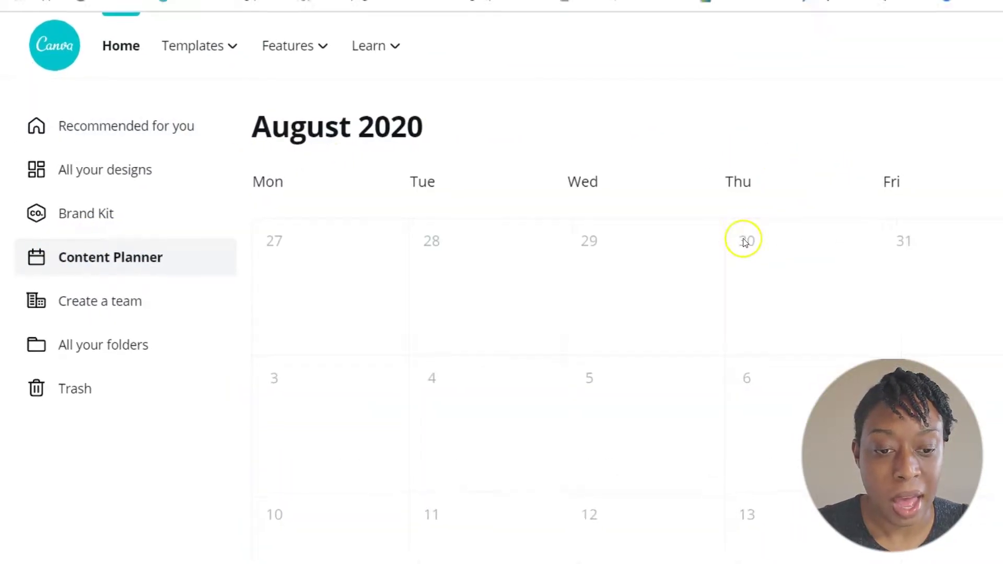
scroll(731, 277, down, 4)
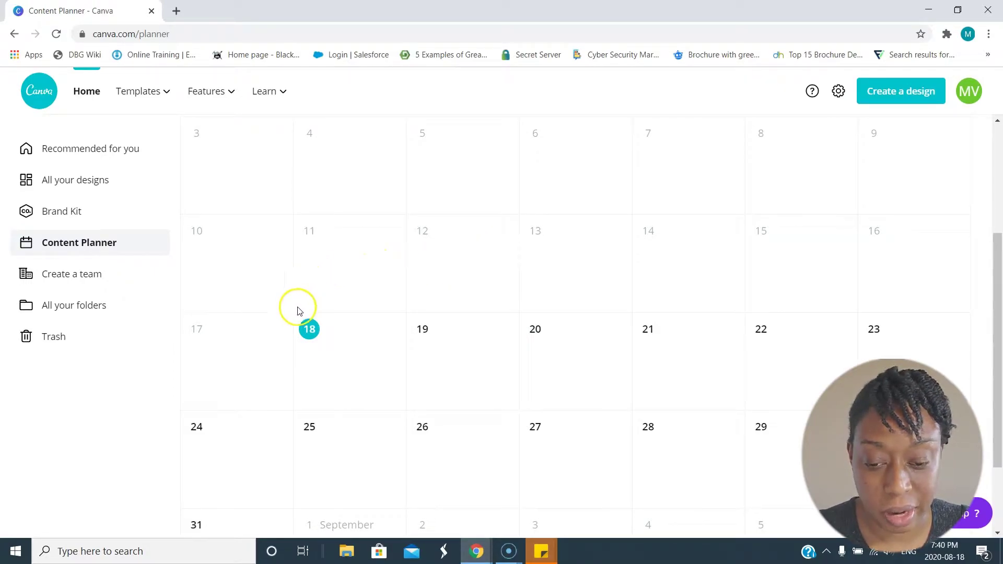
scroll(353, 351, down, 1)
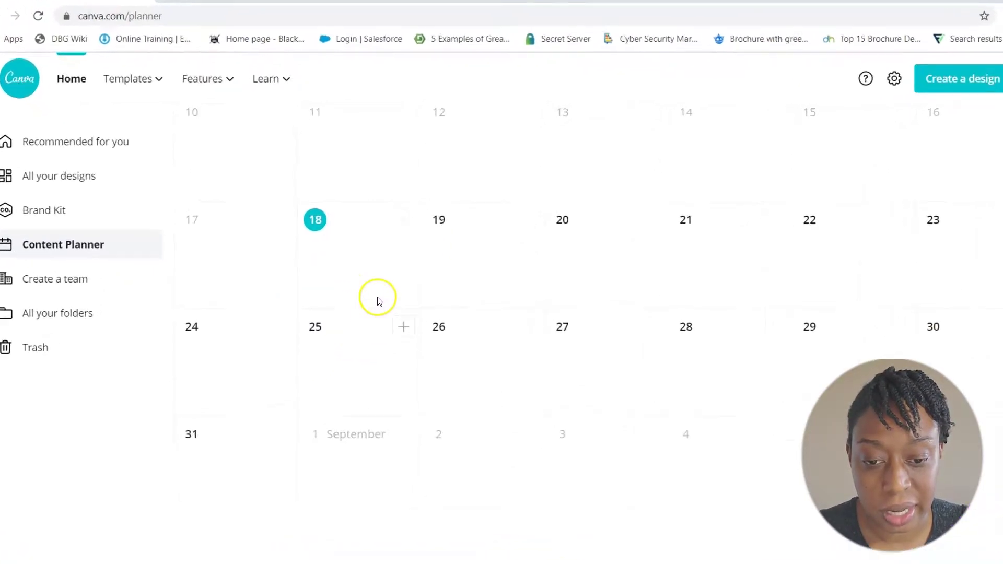
click(460, 217)
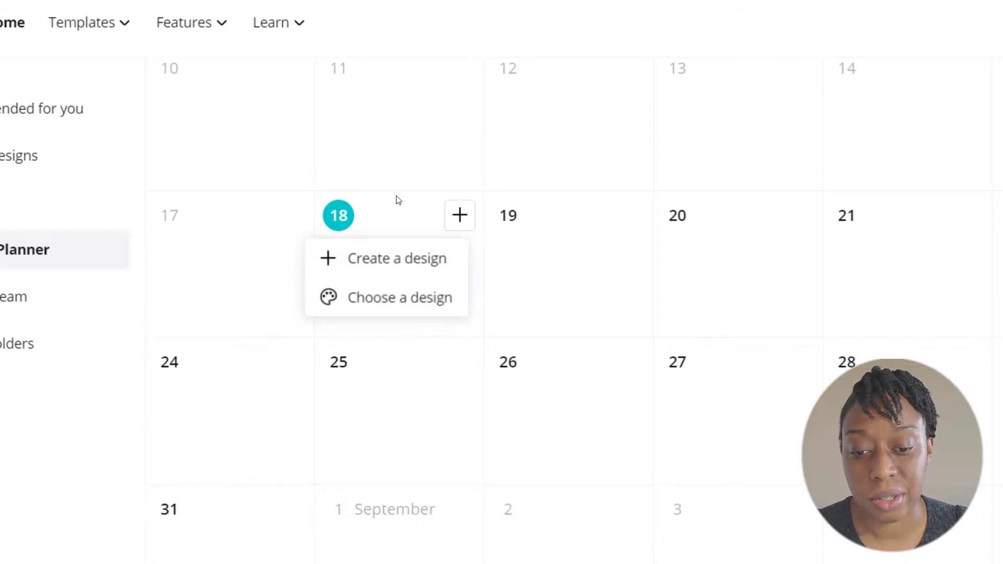
click(379, 260)
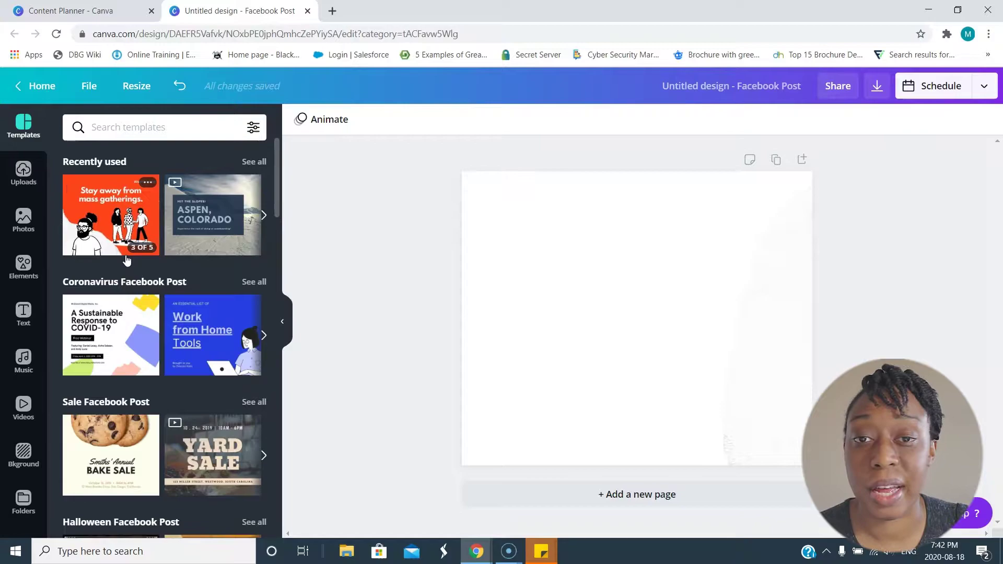
Find the Summer Facebook Post template category and show all of its templates
scroll(256, 267, down, 4)
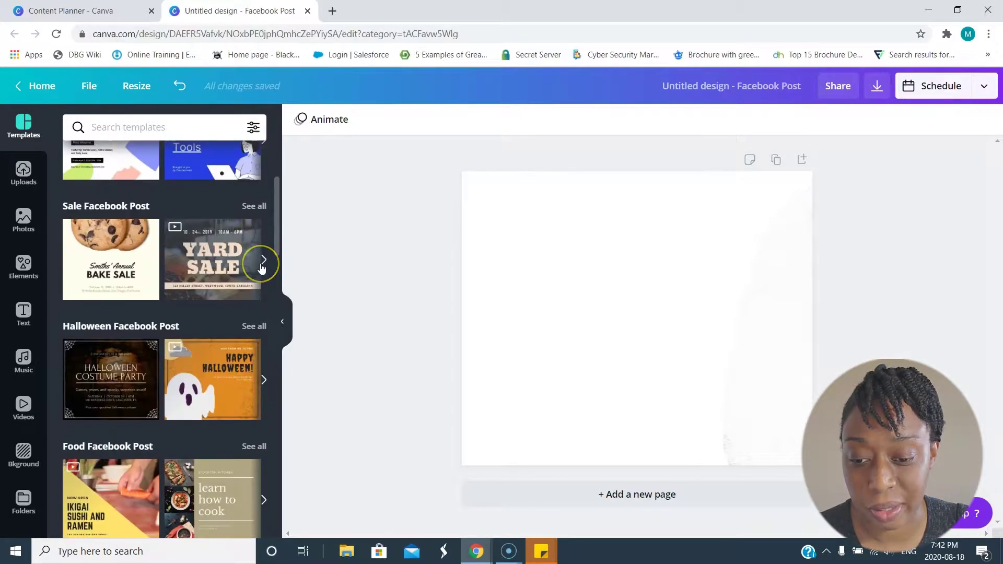
scroll(78, 332, down, 4)
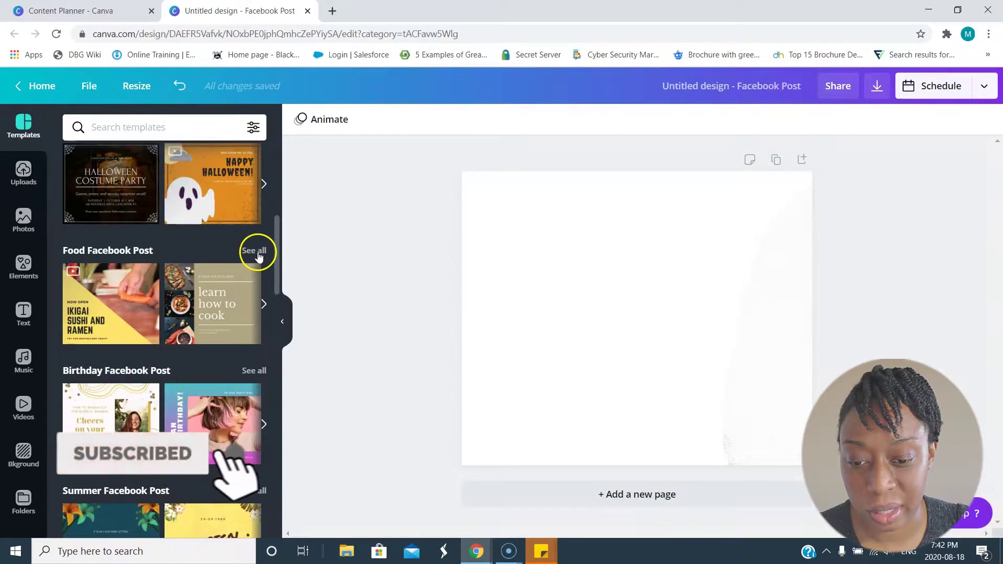
scroll(184, 312, down, 4)
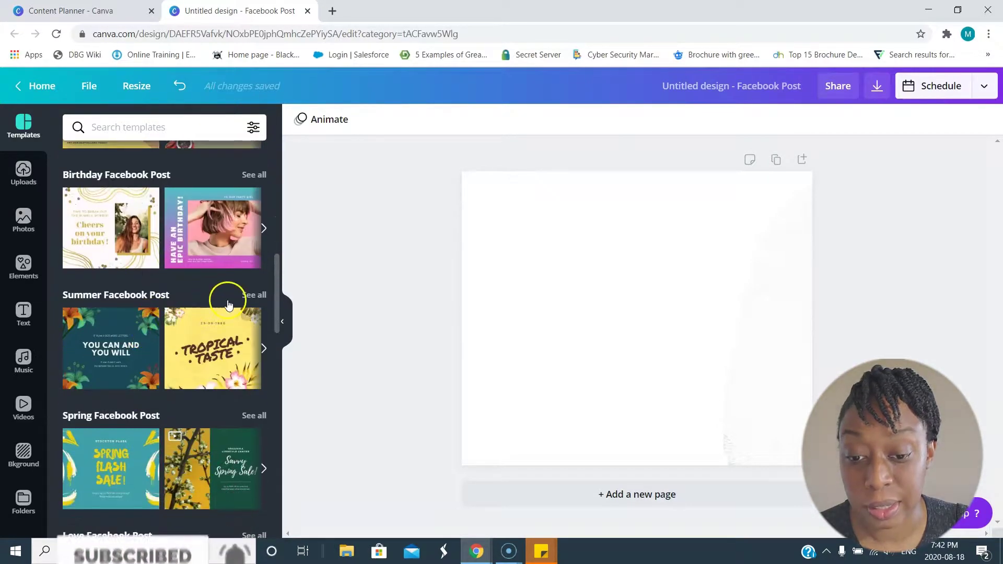
click(254, 296)
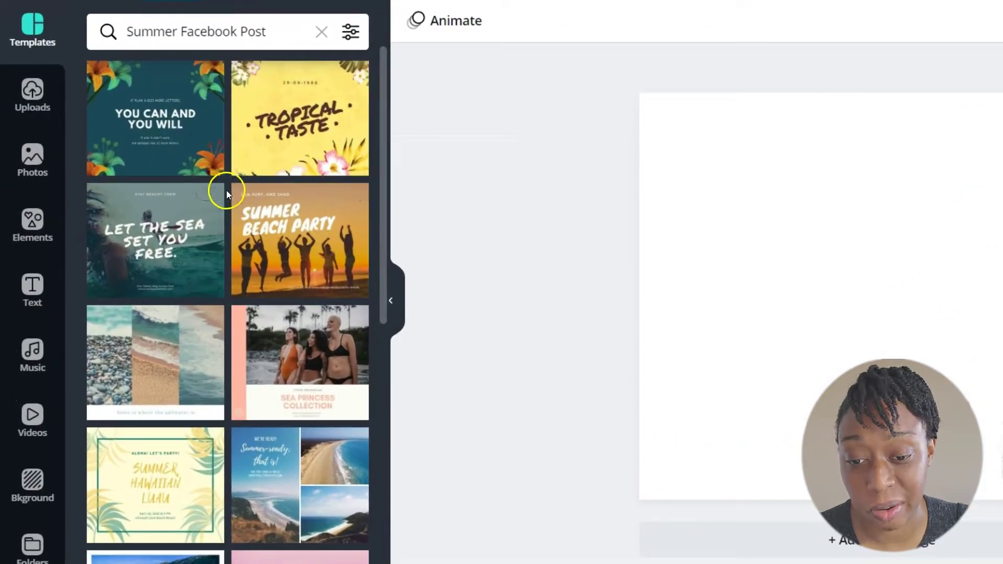
Try the "Sun Salt Sand" summer template on the blank page
scroll(227, 193, down, 7)
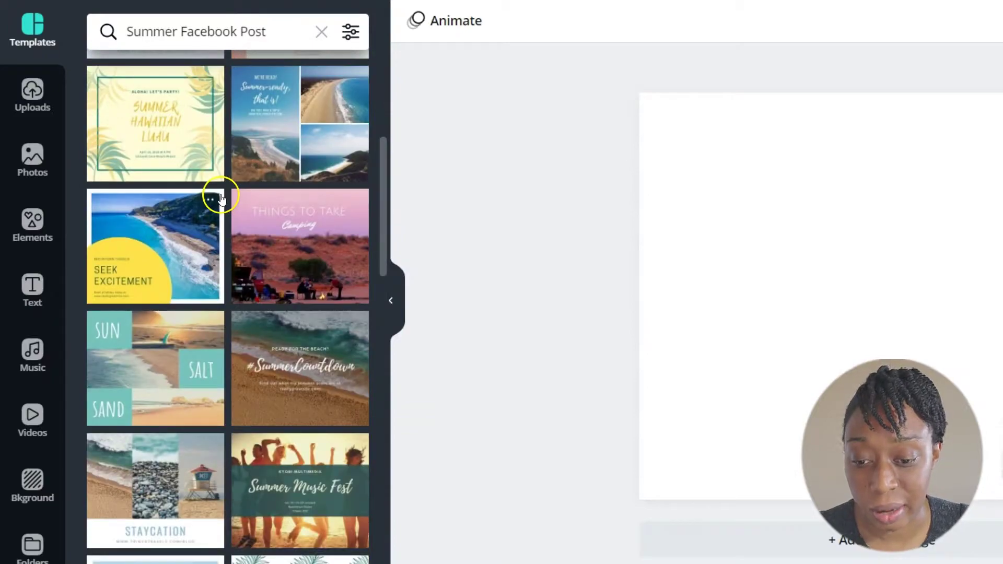
scroll(220, 199, down, 4)
scroll(222, 201, down, 2)
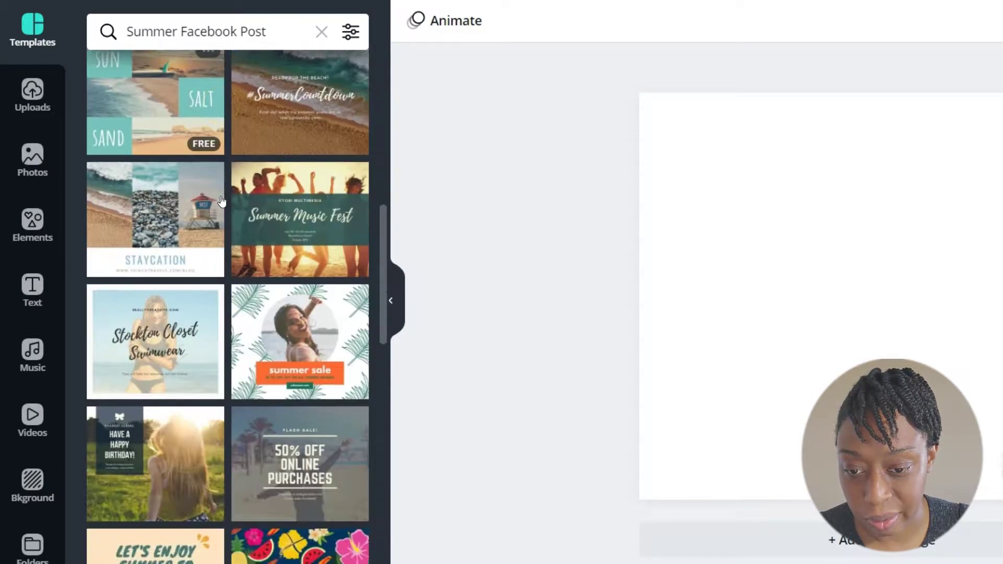
click(164, 99)
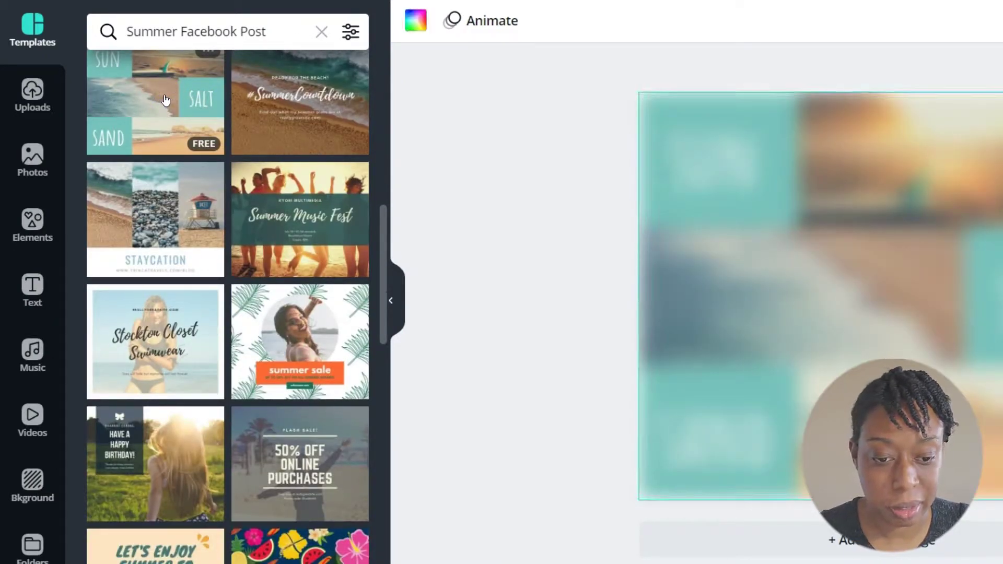
Delete the beach photo in the template's middle row, and undo the changes back to the blank page
click(797, 284)
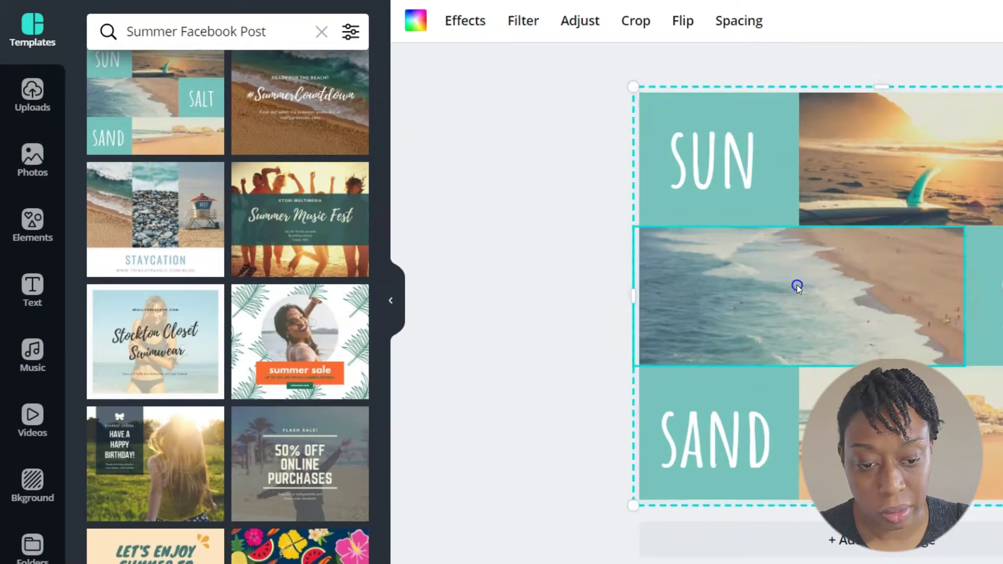
key(Delete)
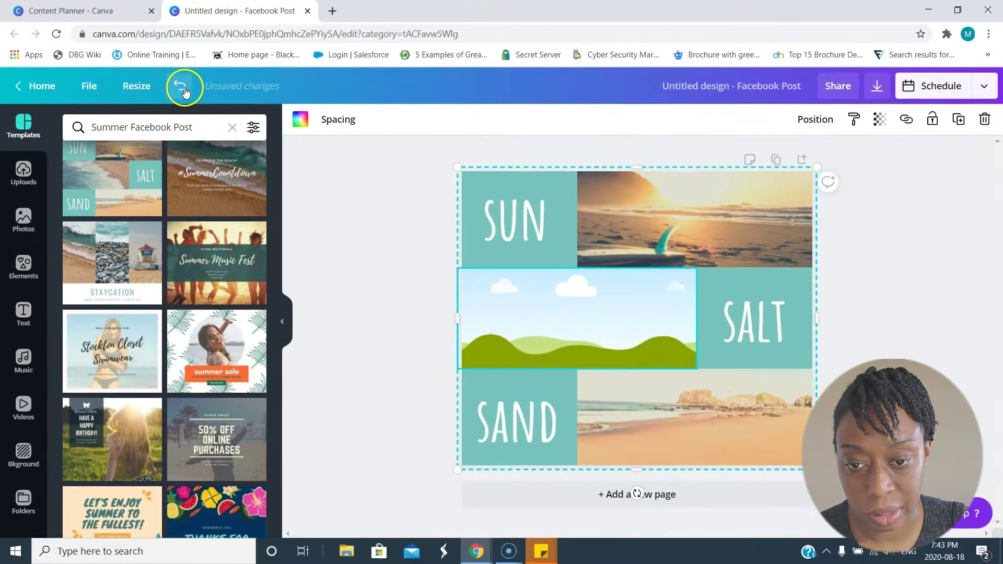
click(253, 0)
click(183, 87)
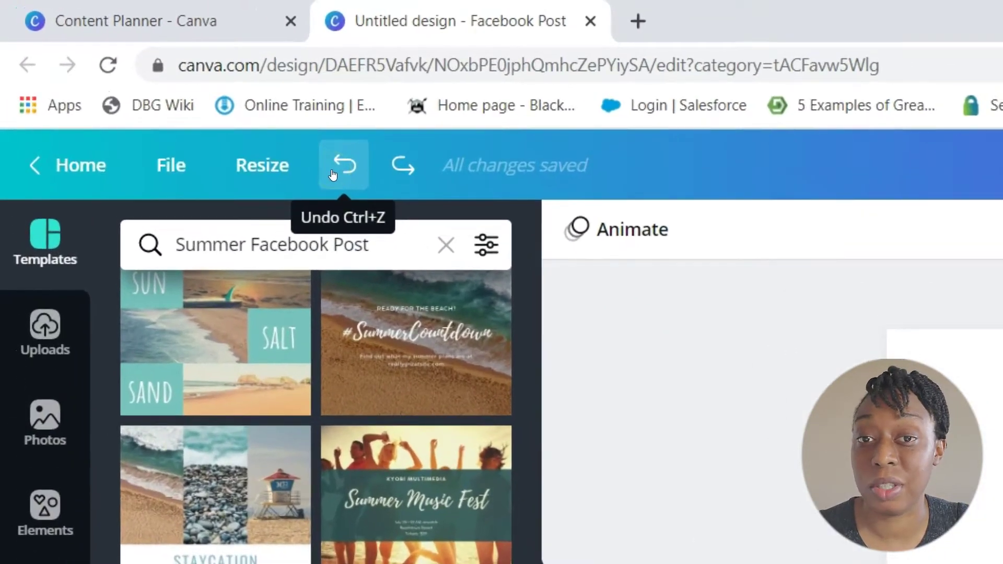
Apply the flash sale template "50% Off Online Purchases" to the page
scroll(305, 421, down, 5)
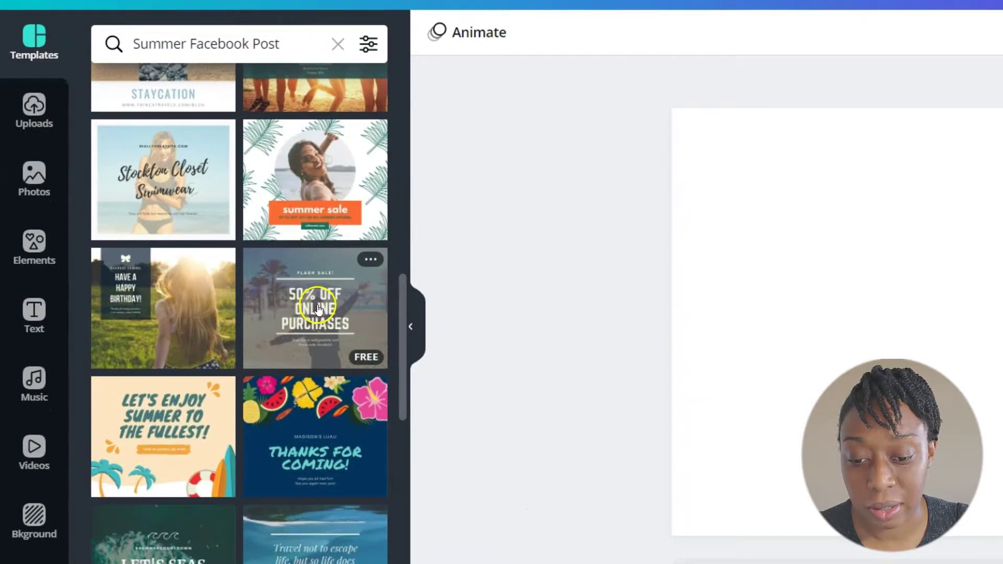
click(318, 308)
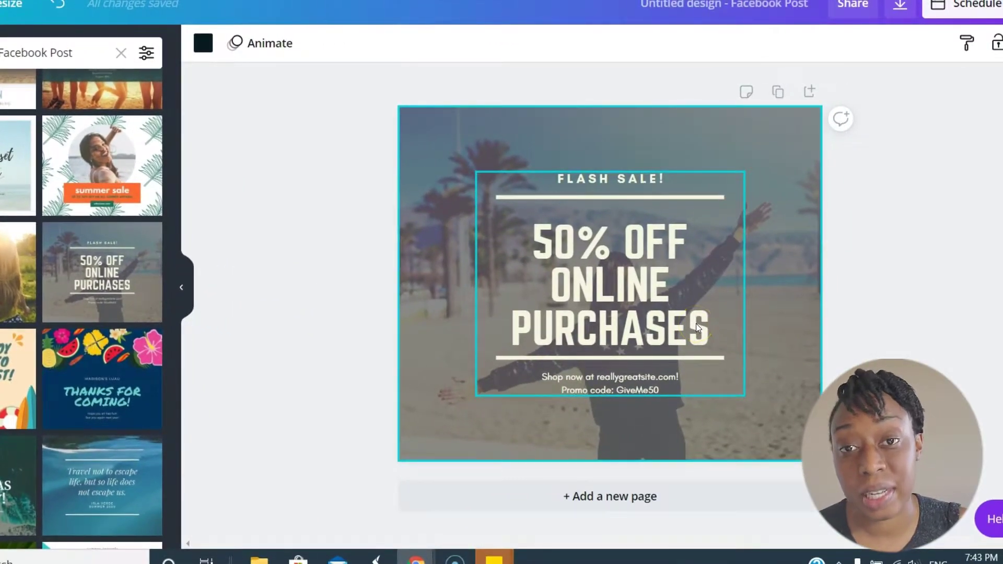
click(691, 319)
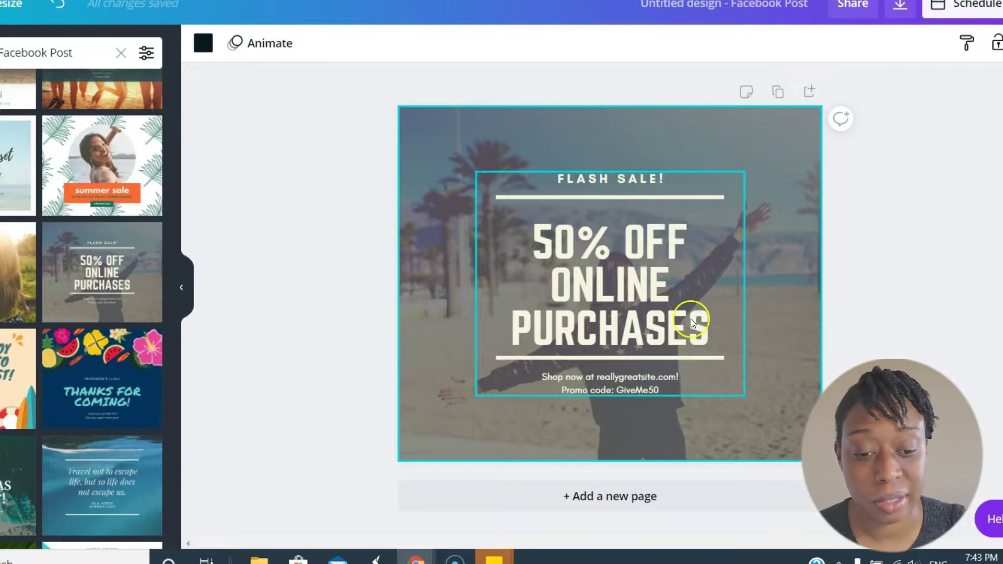
click(345, 337)
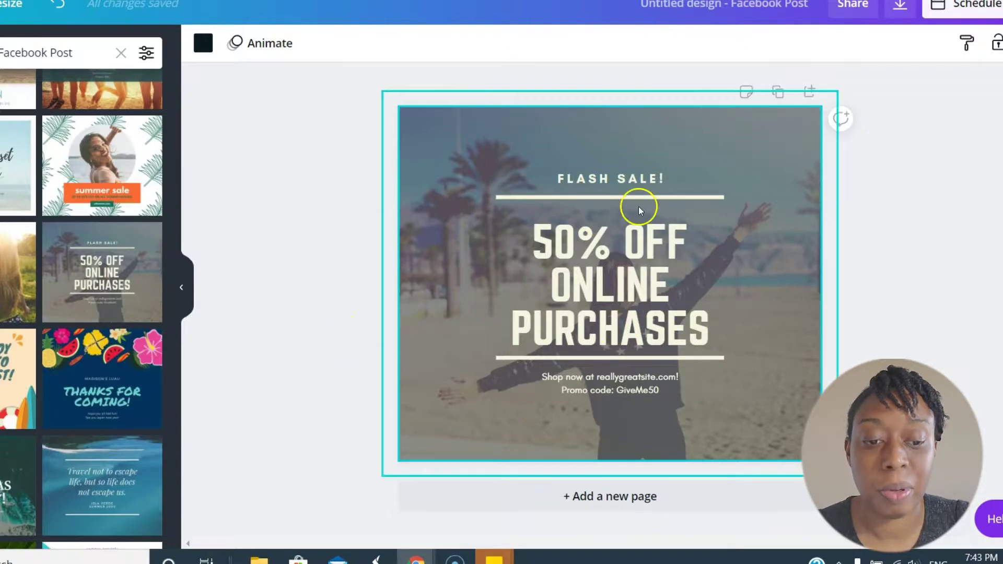
click(597, 209)
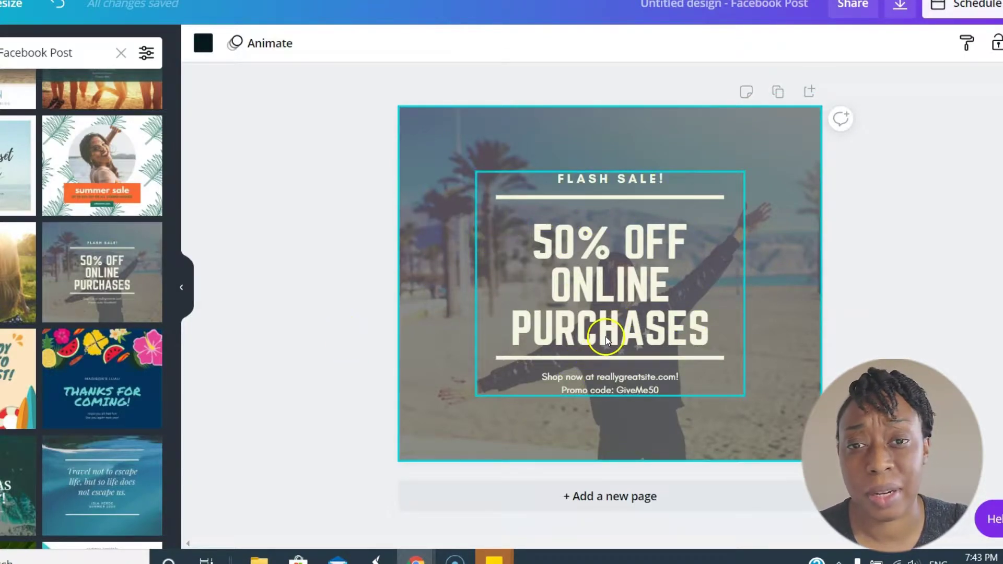
click(597, 300)
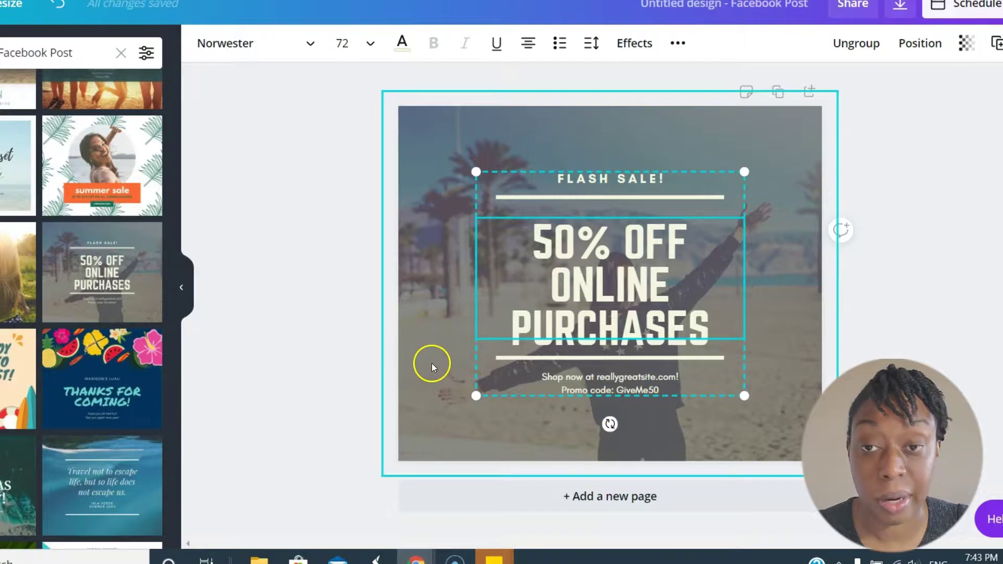
click(324, 288)
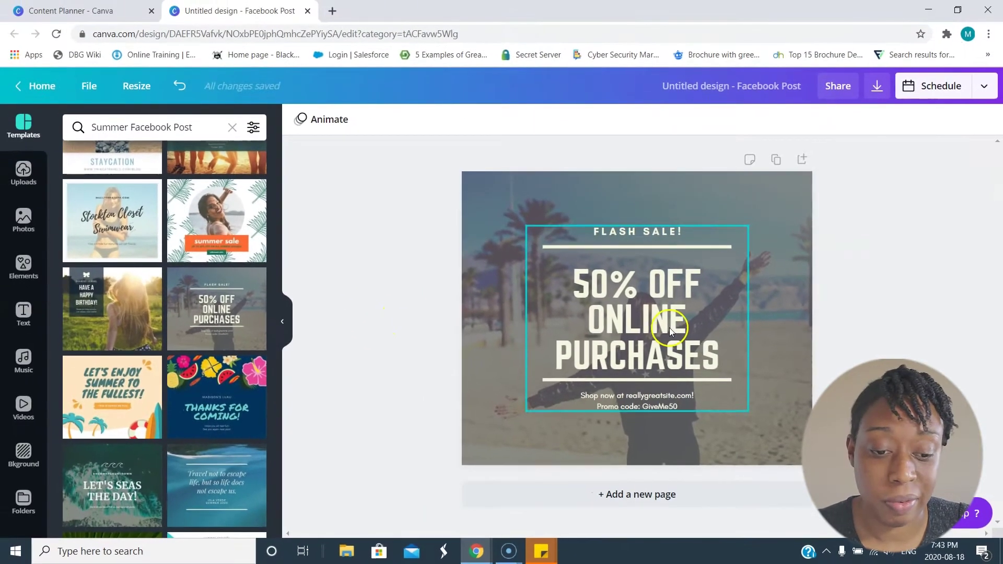
Replace the palm-tree beach background with the uploaded photo of the restored red Mustang
click(506, 271)
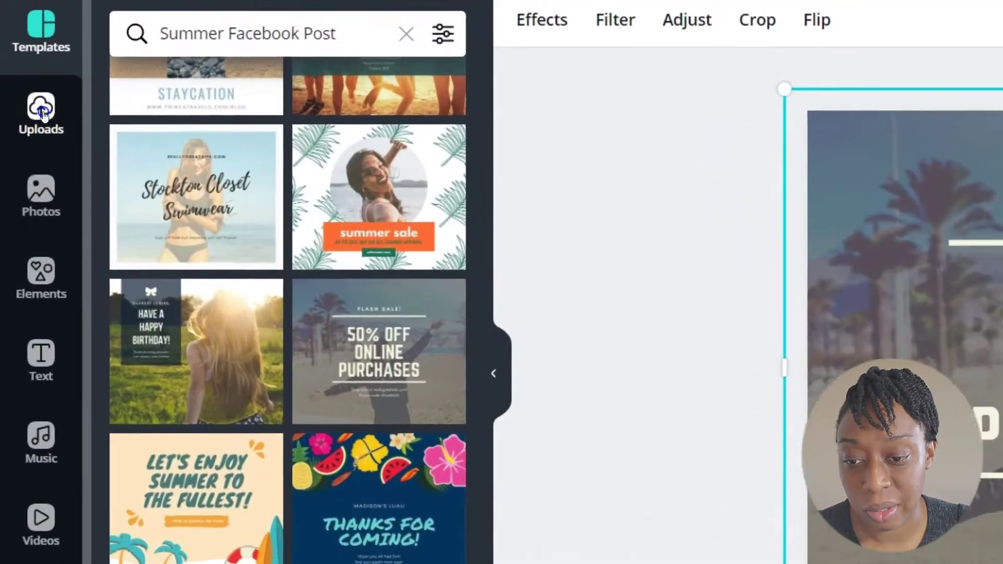
click(43, 113)
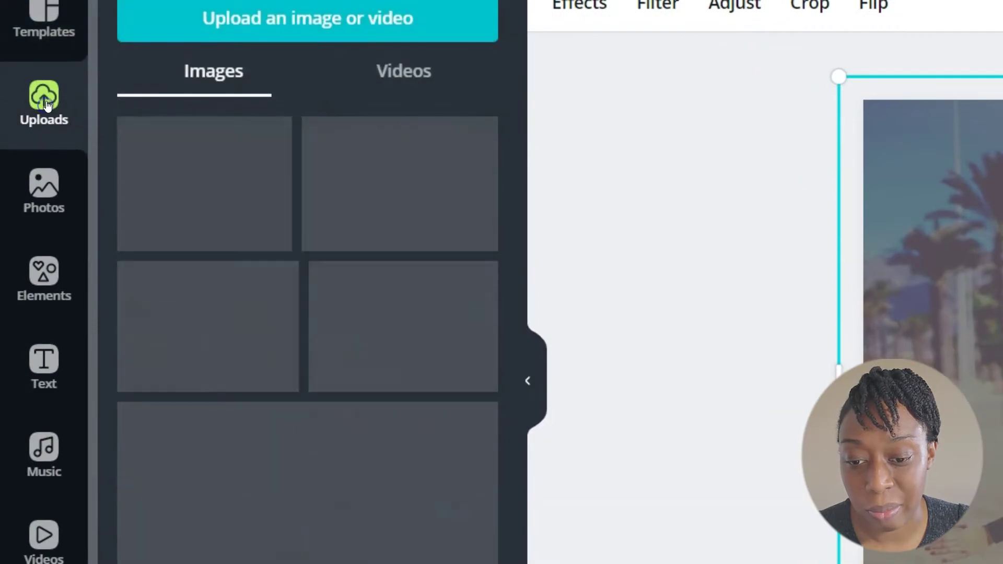
scroll(218, 261, down, 10)
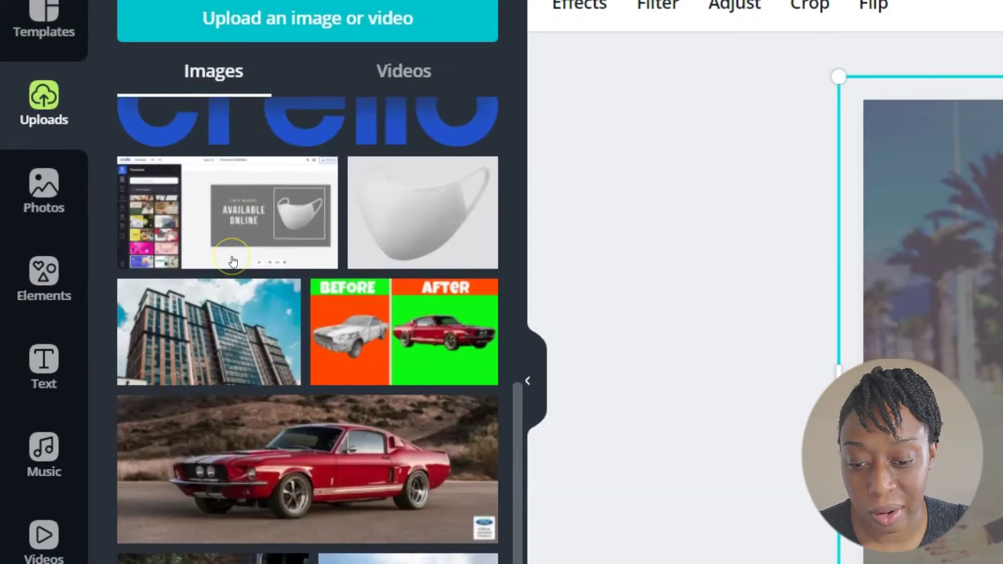
scroll(233, 261, down, 5)
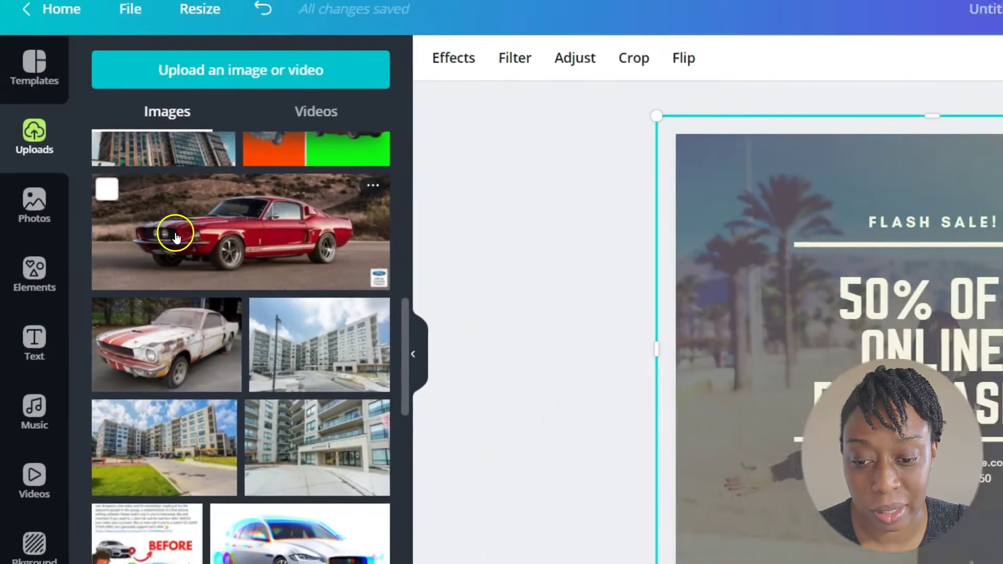
drag(176, 238, 684, 295)
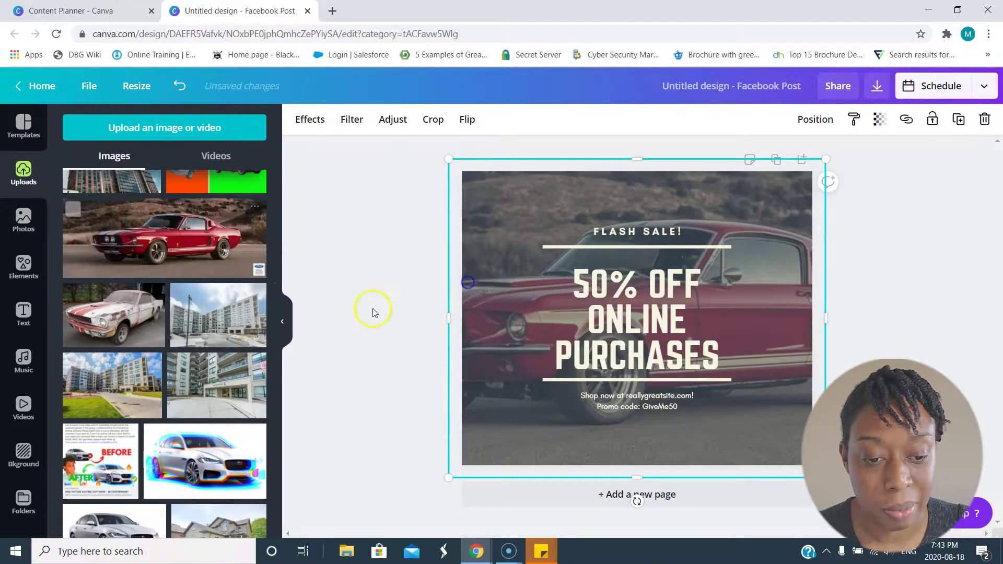
click(362, 327)
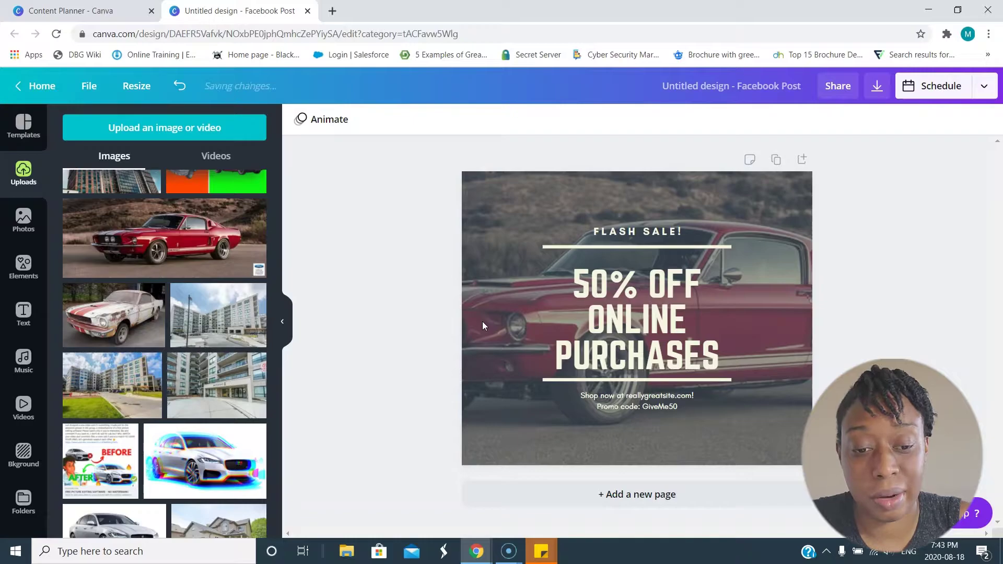
Delete the car background image and try light purple, violet and dark blue default colours as the background
click(514, 239)
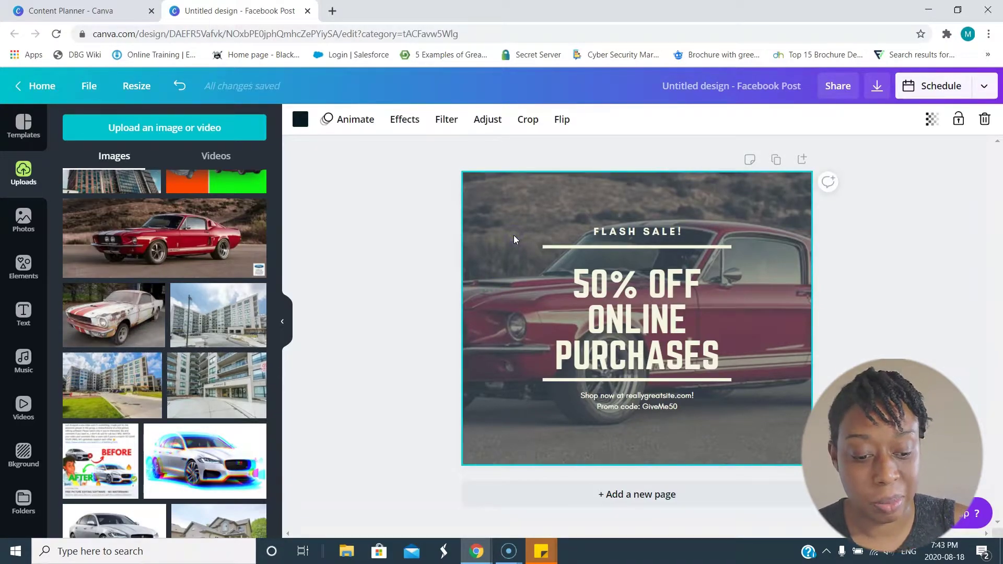
key(Delete)
click(303, 121)
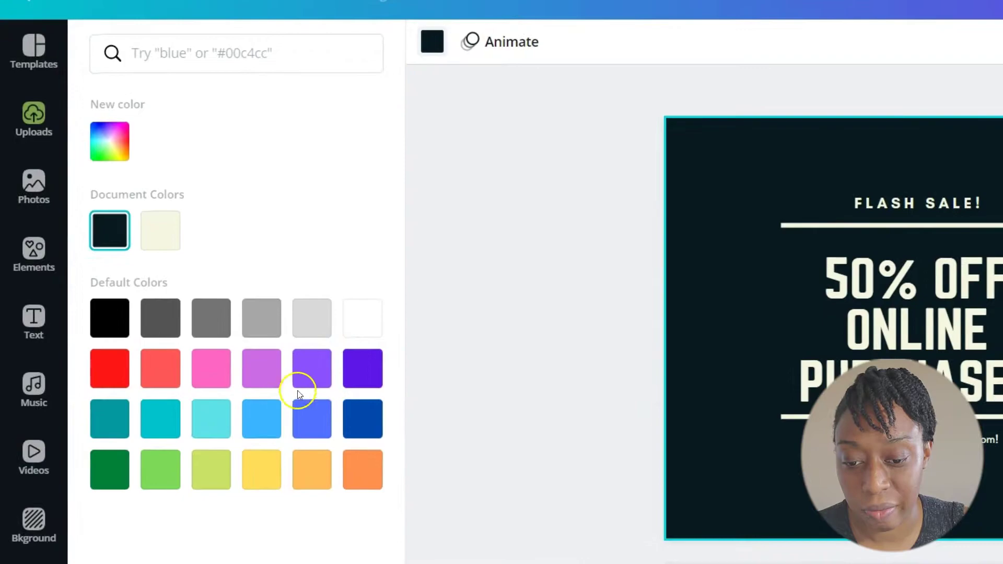
click(218, 348)
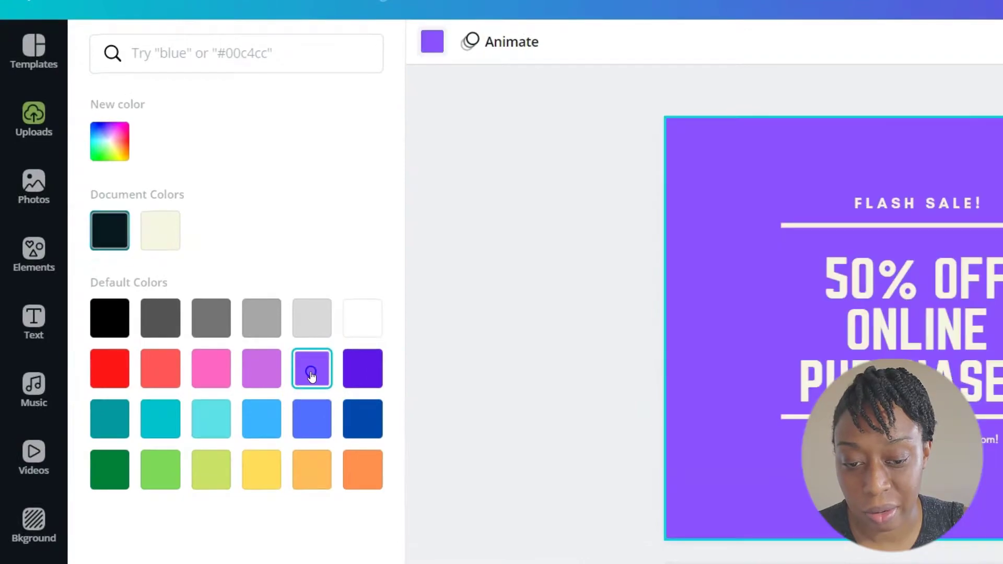
click(357, 376)
click(357, 422)
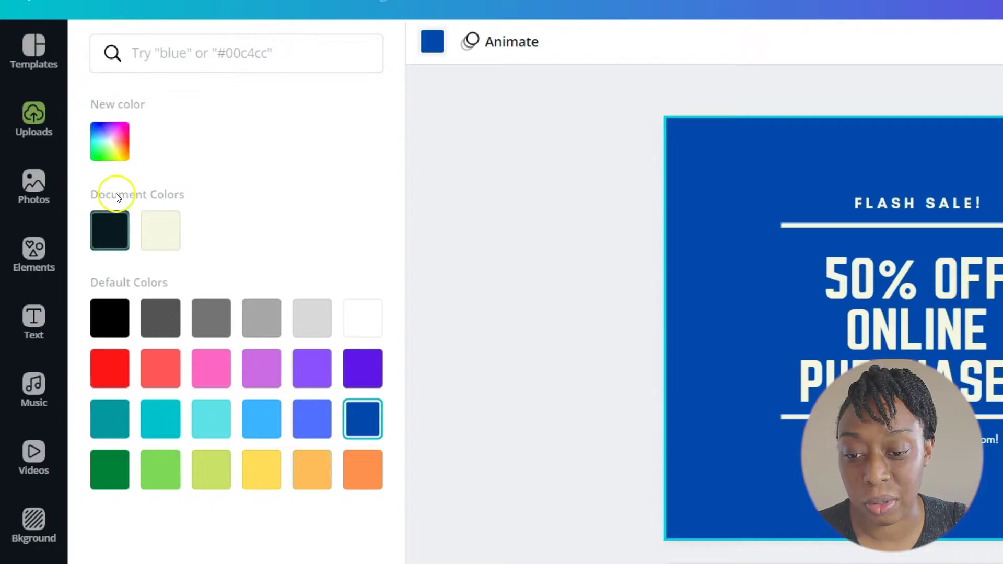
Mix a custom bright blue-violet colour for the page background
click(107, 143)
drag(353, 219, 290, 229)
drag(253, 307, 282, 309)
drag(289, 228, 370, 166)
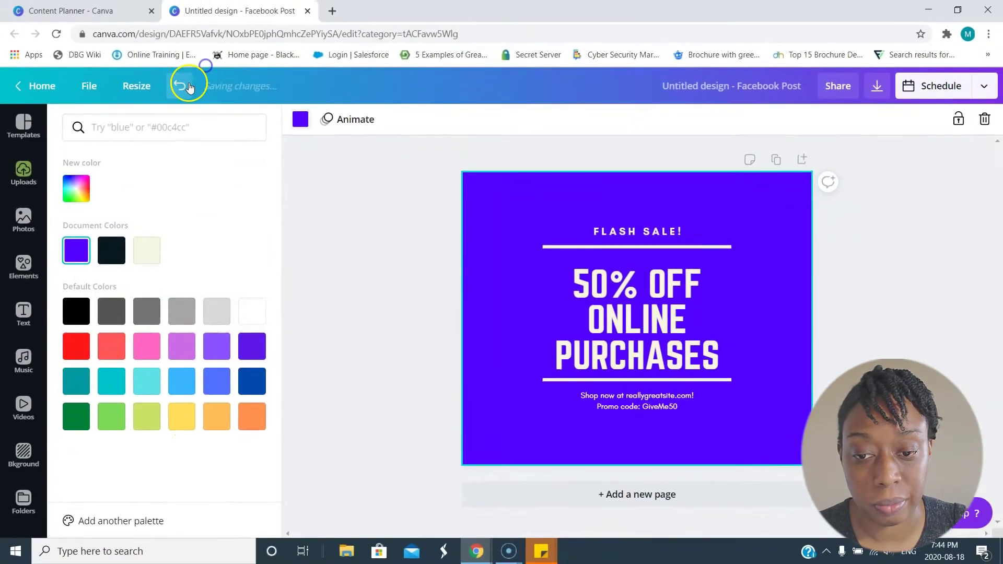
Undo the custom background colour and the dark blue colour change
click(216, 47)
click(216, 47)
click(216, 47)
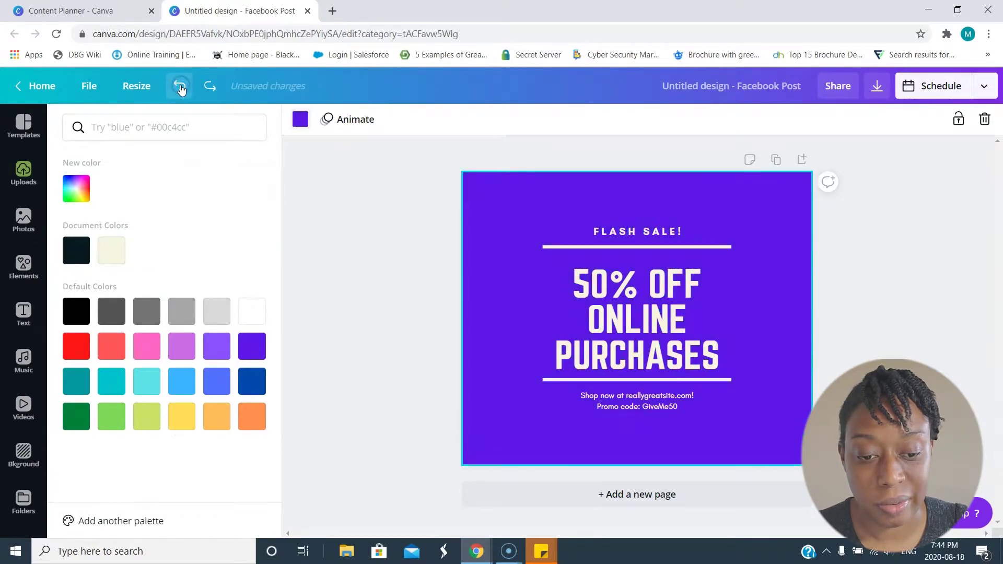
Undo the background changes back to the template's original palm-tree beach photo
click(179, 87)
click(179, 88)
click(179, 88)
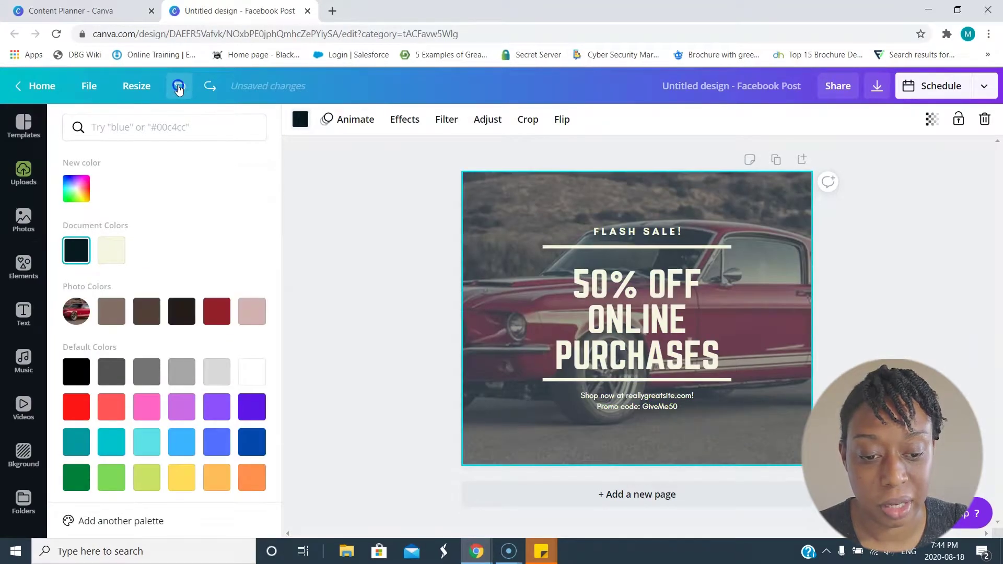
click(179, 88)
click(178, 87)
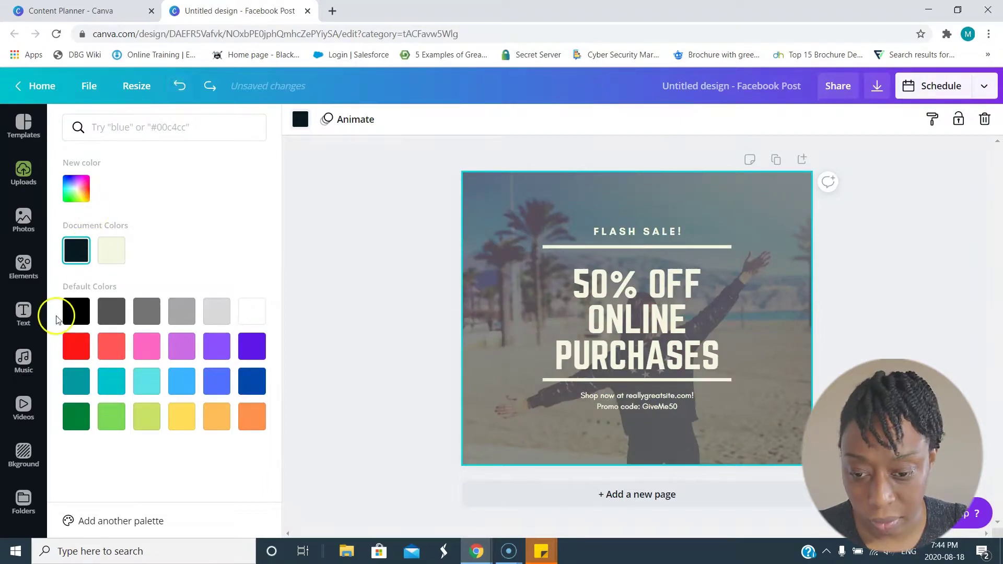
Ungroup the sale text block so that its text lines and divider lines can be edited separately
click(625, 313)
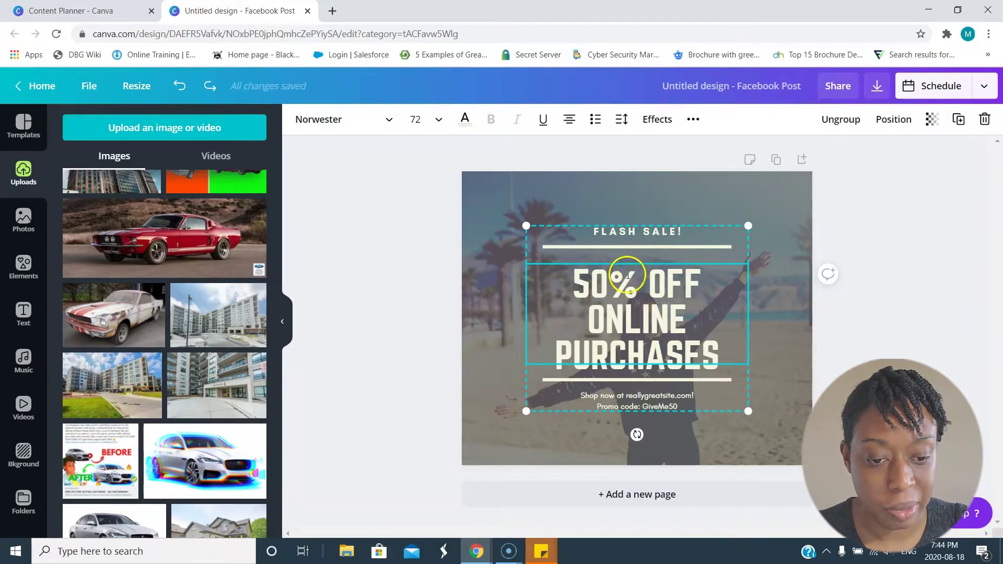
click(825, 361)
mouse_move(614, 308)
mouse_down()
mouse_move(593, 320)
mouse_move(638, 293)
mouse_move(599, 308)
mouse_move(609, 307)
mouse_up()
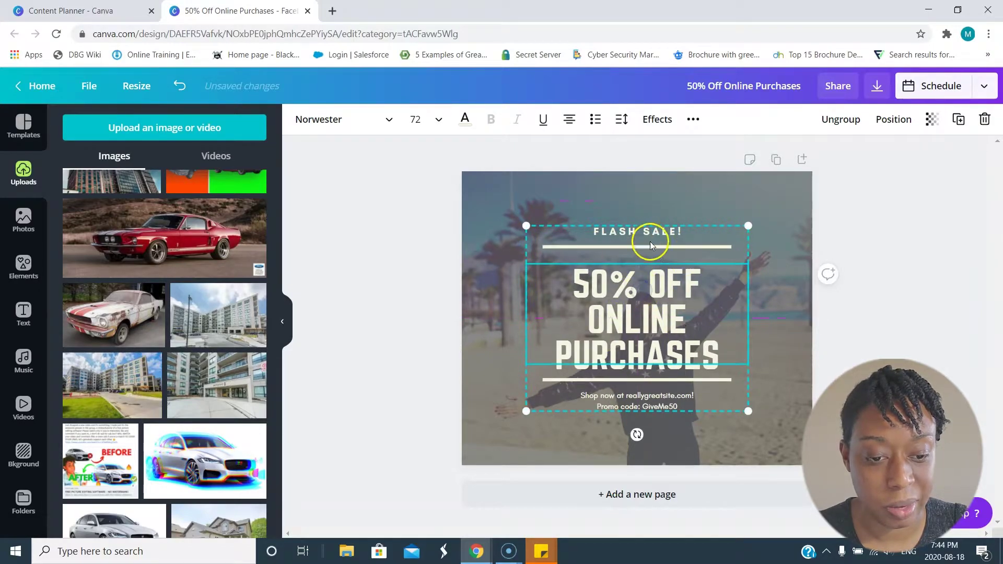
click(666, 400)
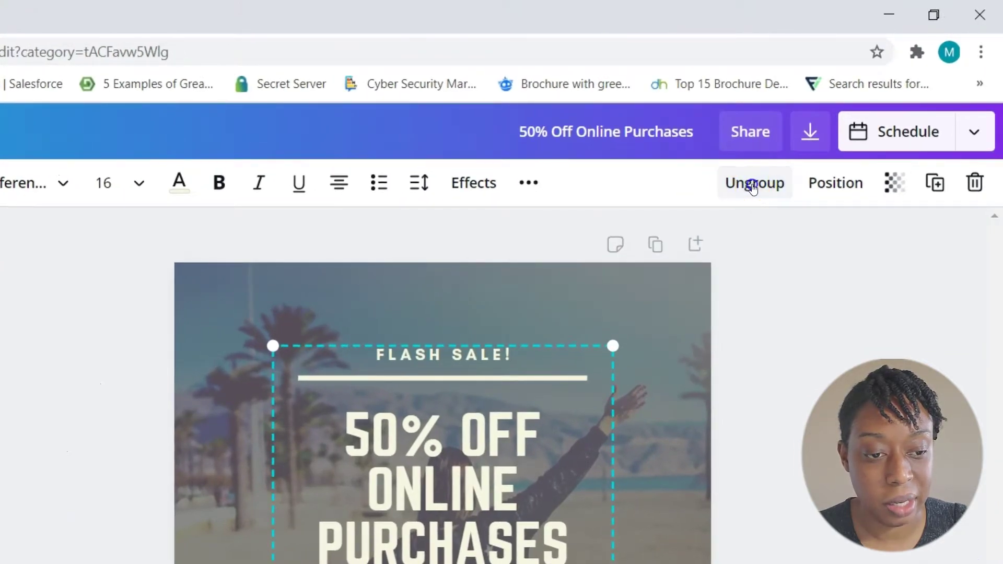
click(753, 187)
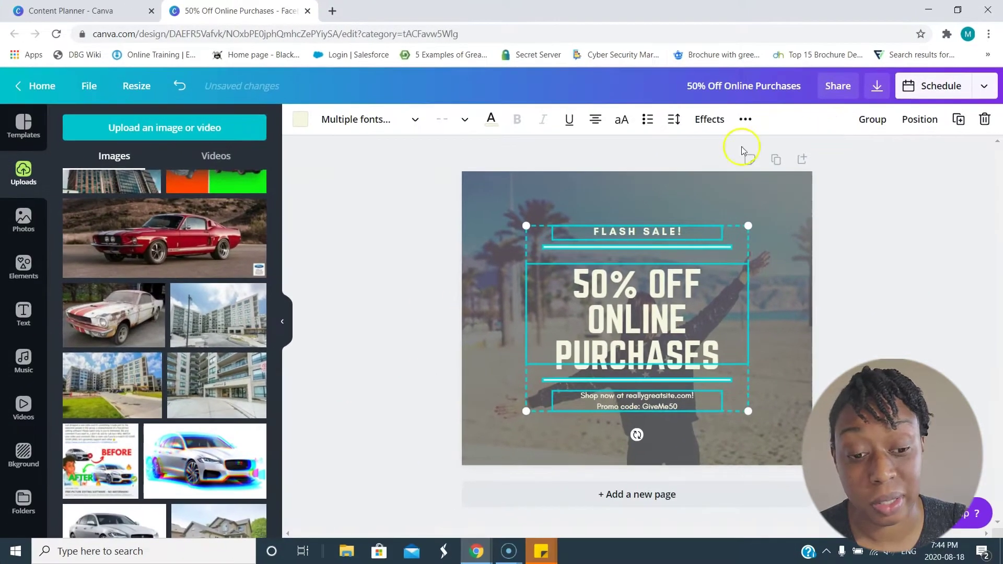
click(417, 329)
Try Code Pro and Findel on the "50% OFF ONLINE PURCHASES" heading and set its font to Gagalin
click(627, 299)
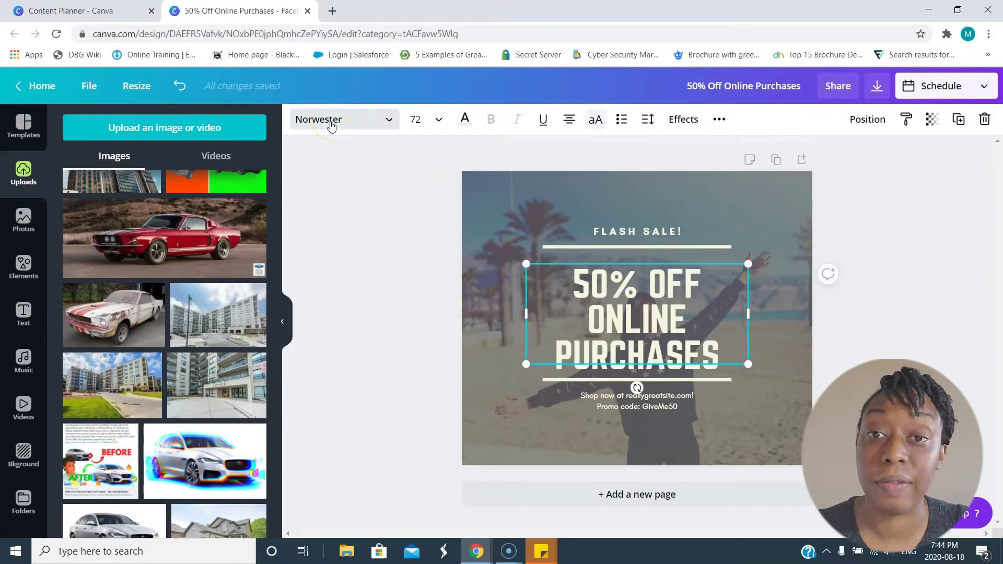
click(631, 281)
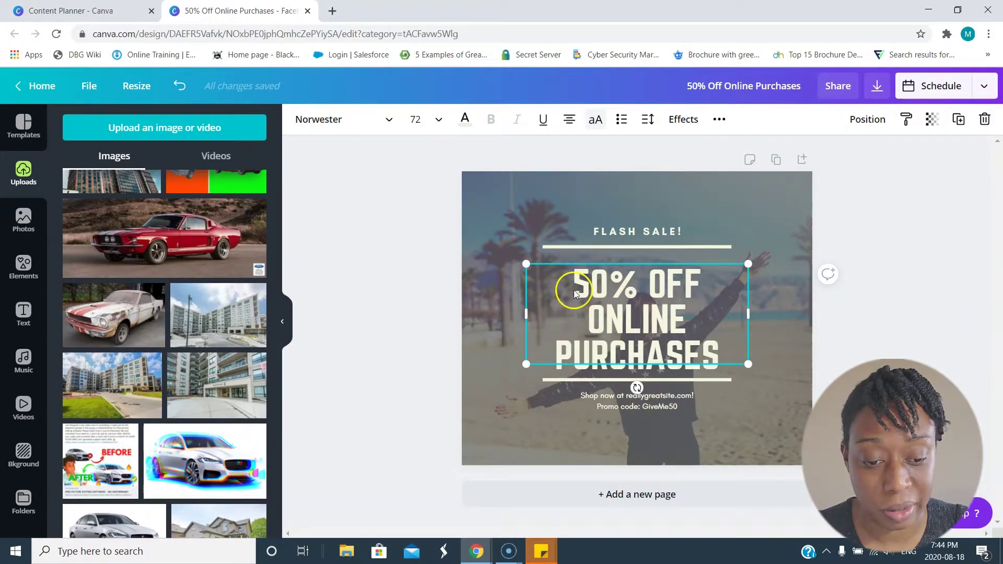
click(389, 121)
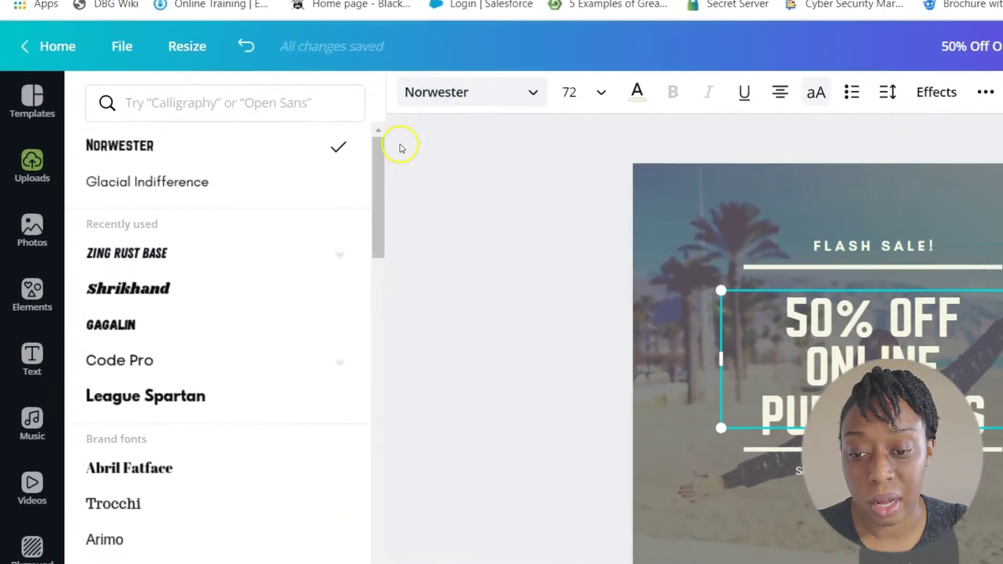
scroll(165, 265, down, 7)
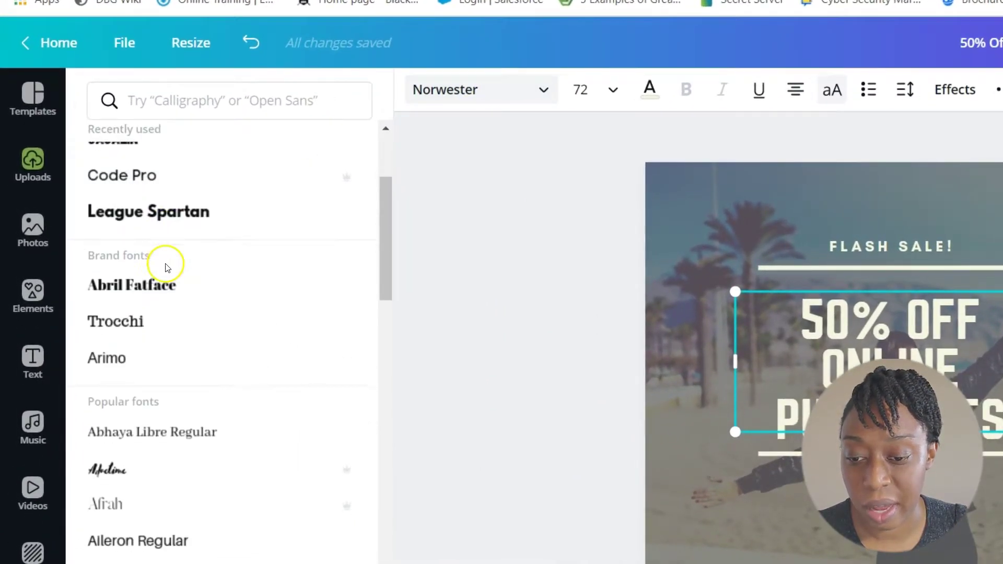
scroll(166, 269, down, 3)
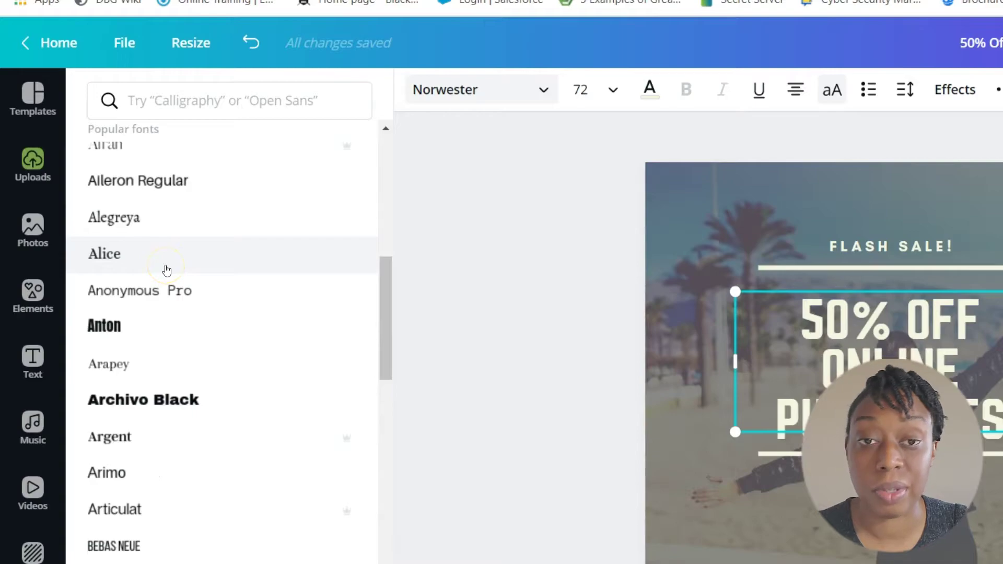
scroll(166, 270, down, 6)
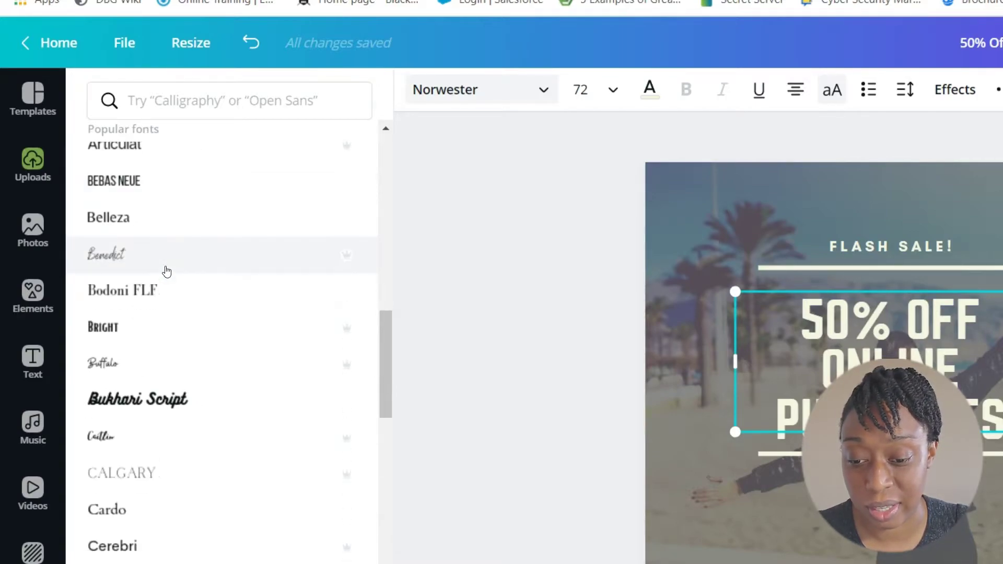
scroll(164, 496, down, 2)
scroll(163, 500, down, 2)
click(135, 475)
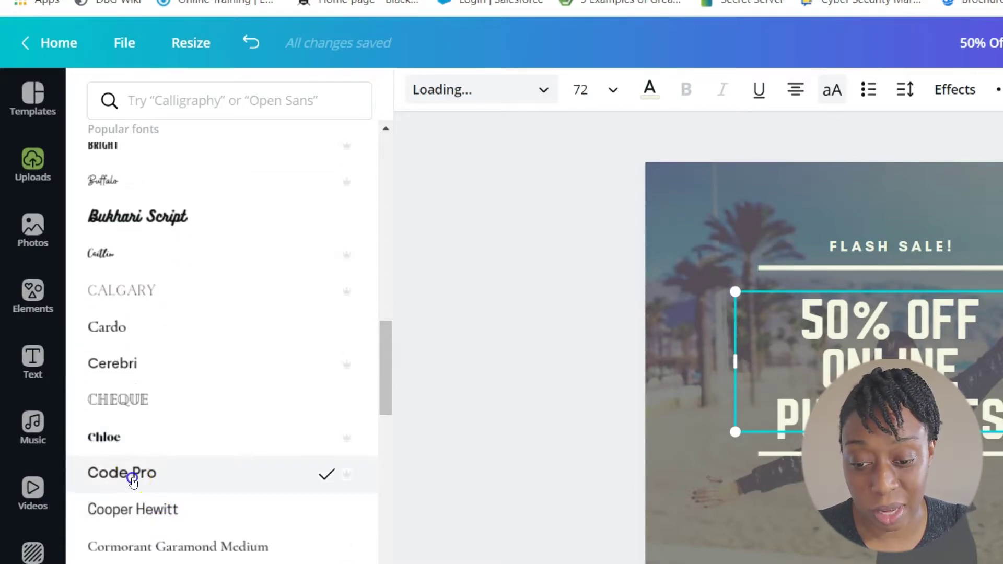
scroll(162, 447, down, 5)
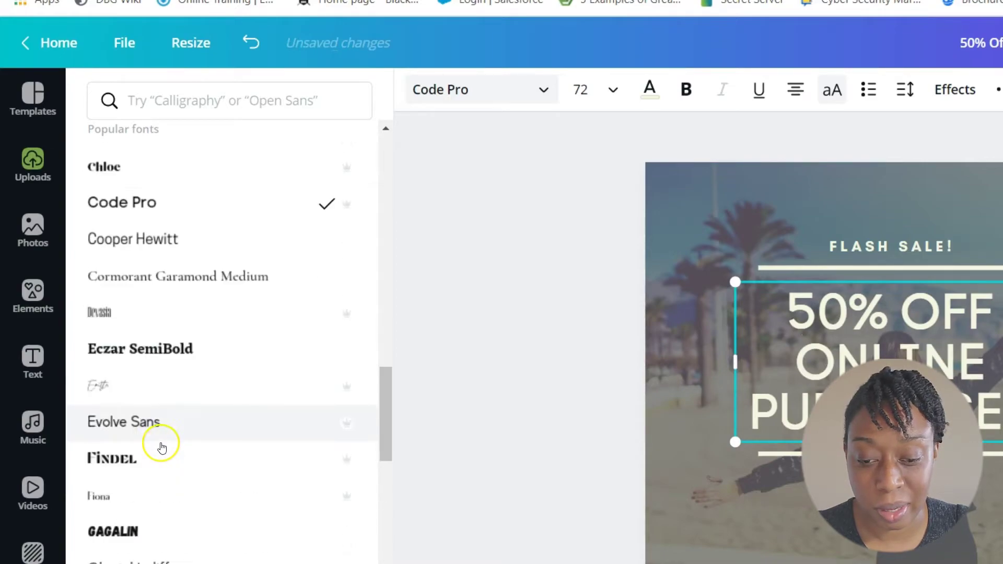
click(130, 457)
click(133, 533)
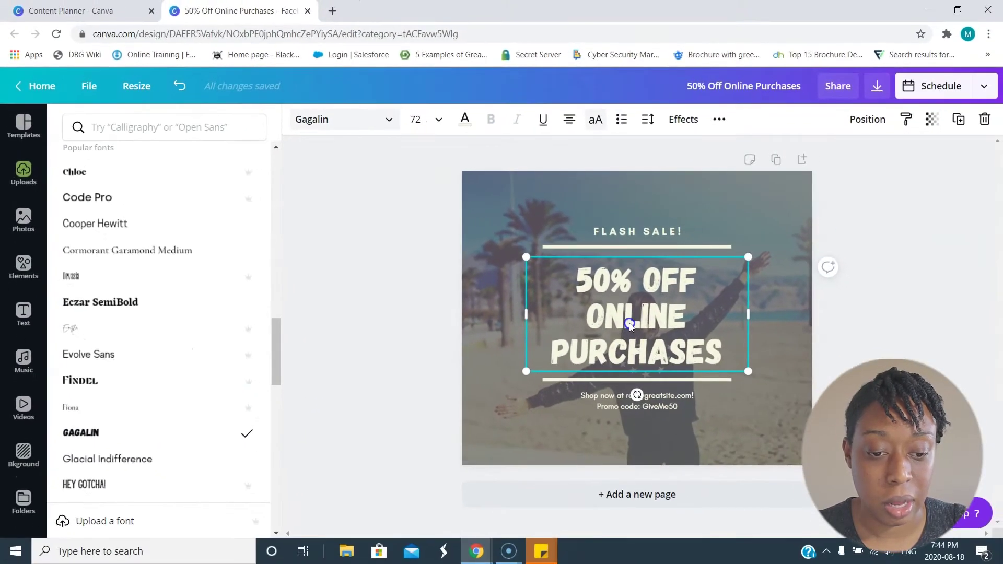
Nudge the "50% OFF ONLINE PURCHASES" heading slightly upward between the two divider lines
drag(851, 370, 853, 367)
drag(629, 322, 629, 321)
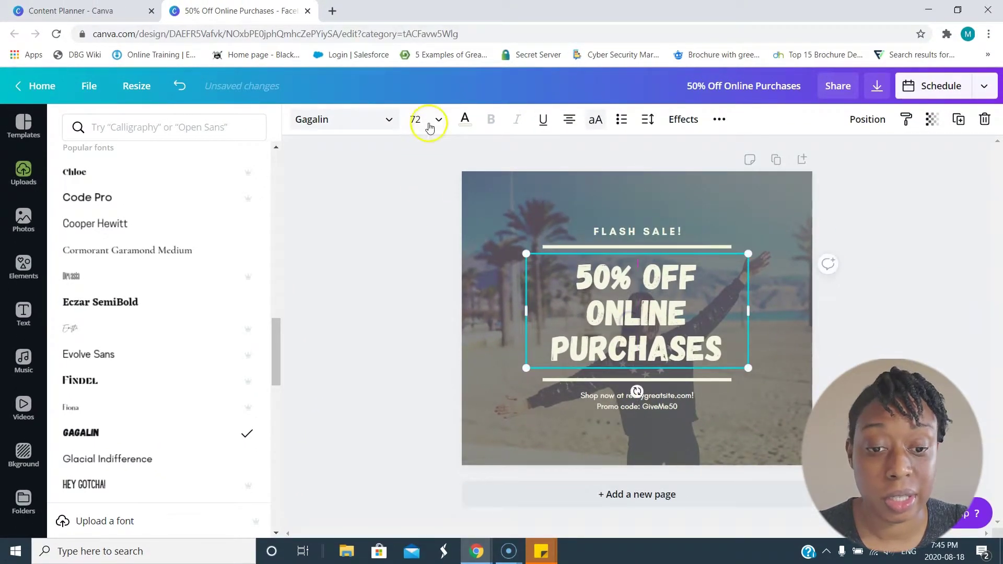
click(362, 208)
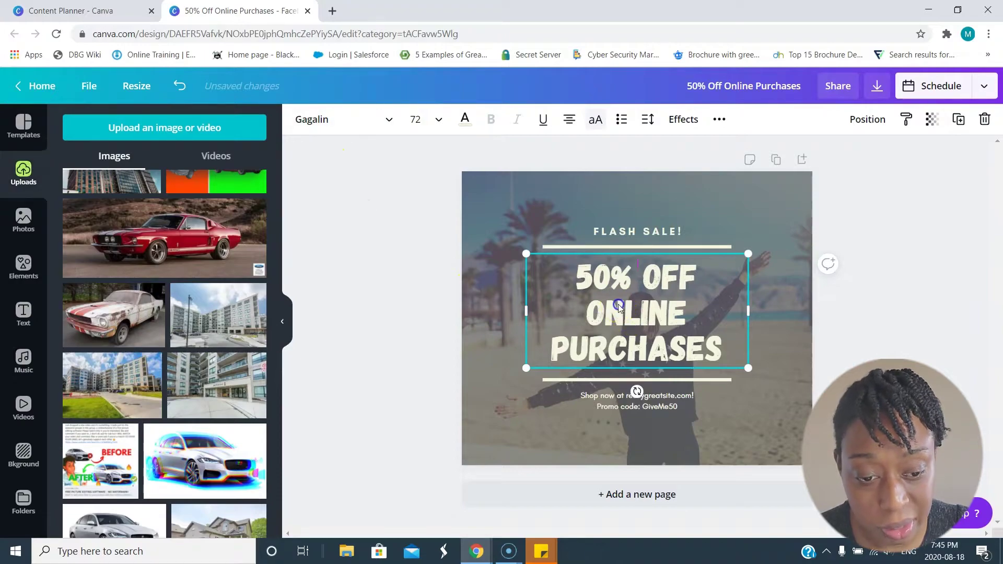
Try violet, orange and dark violet on the heading text and set its colour to the default bright red
click(464, 123)
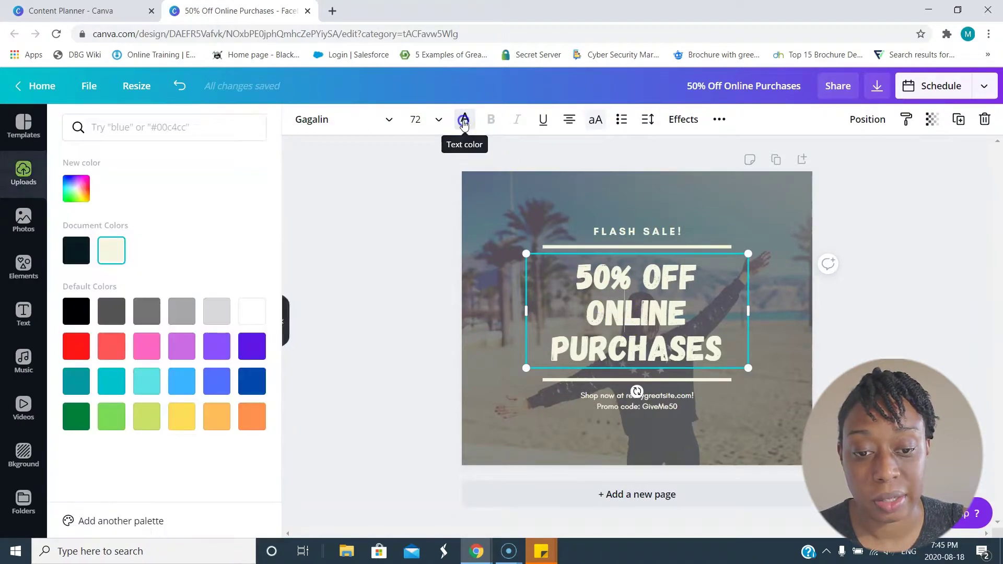
click(223, 347)
click(244, 417)
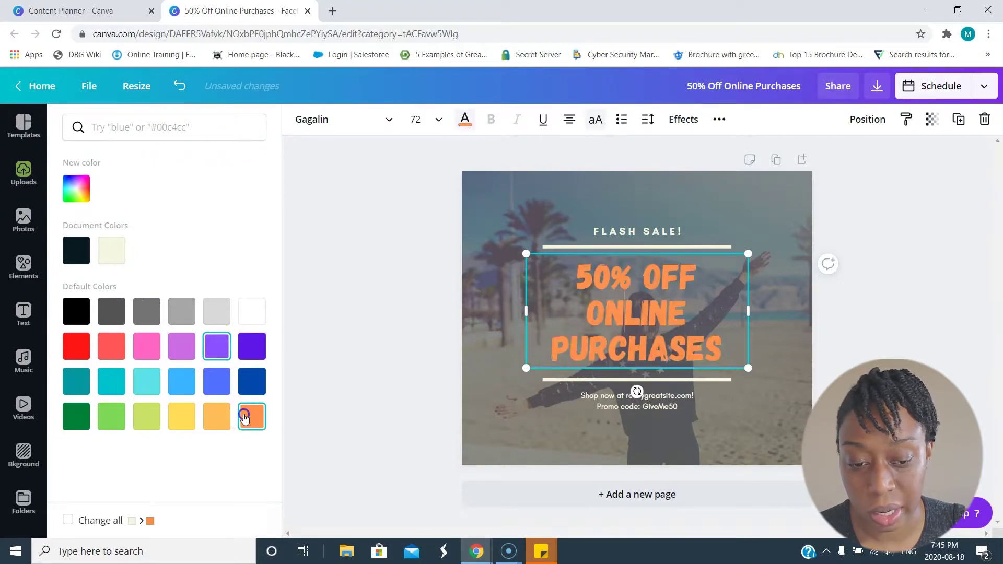
click(252, 346)
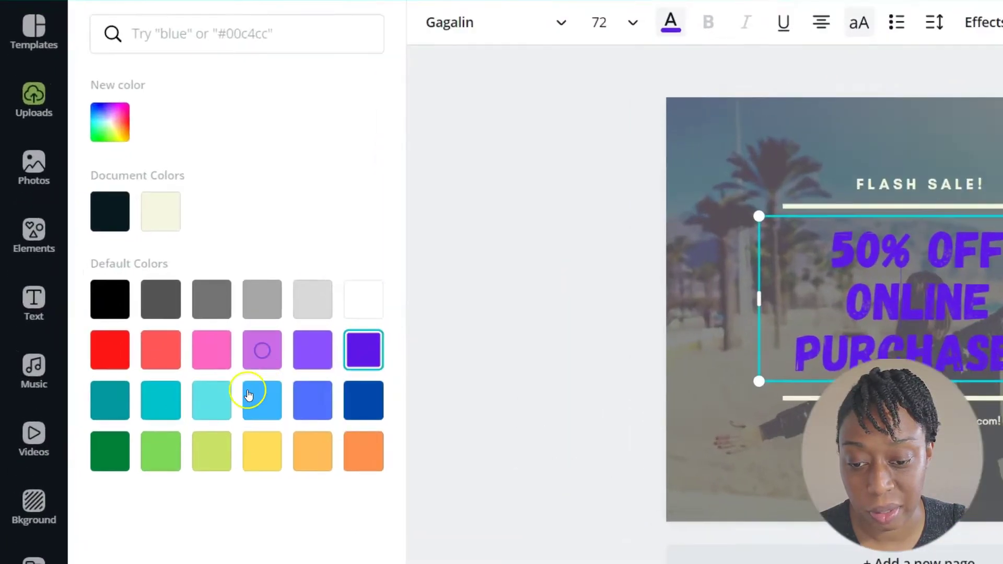
click(110, 350)
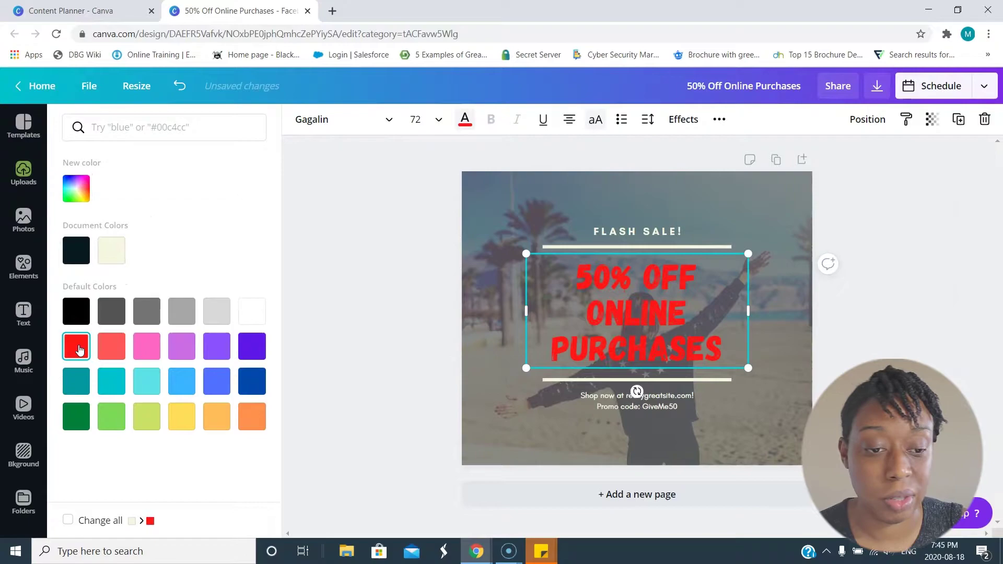
click(361, 222)
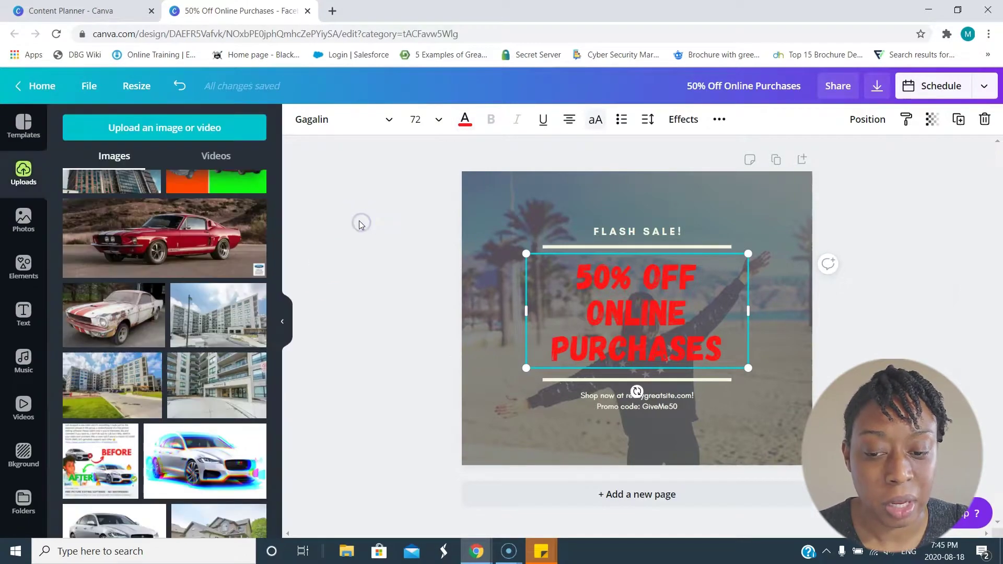
click(862, 338)
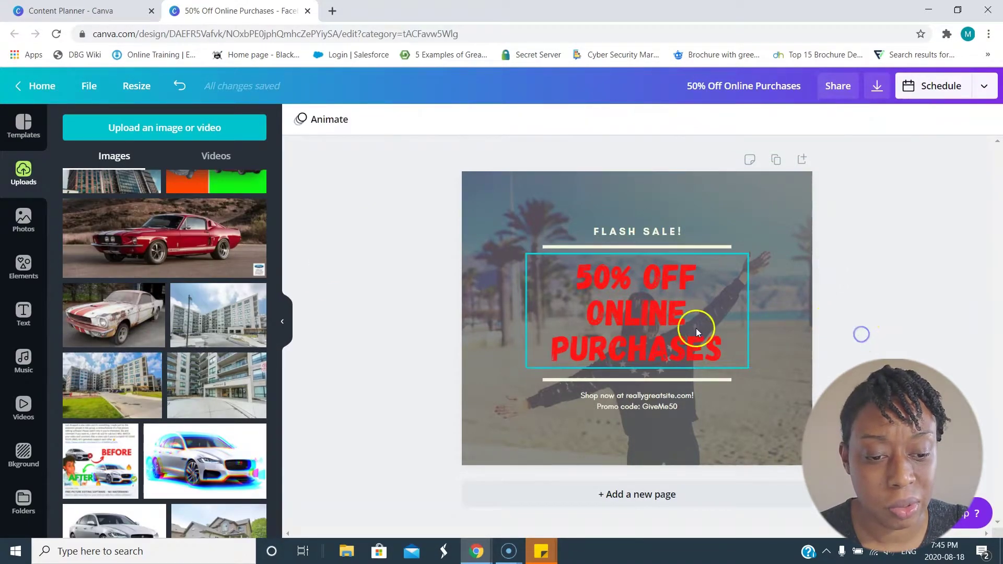
Try the Shadow and Lift effects on the red heading and apply the Glitch effect with an offset of 37
click(669, 316)
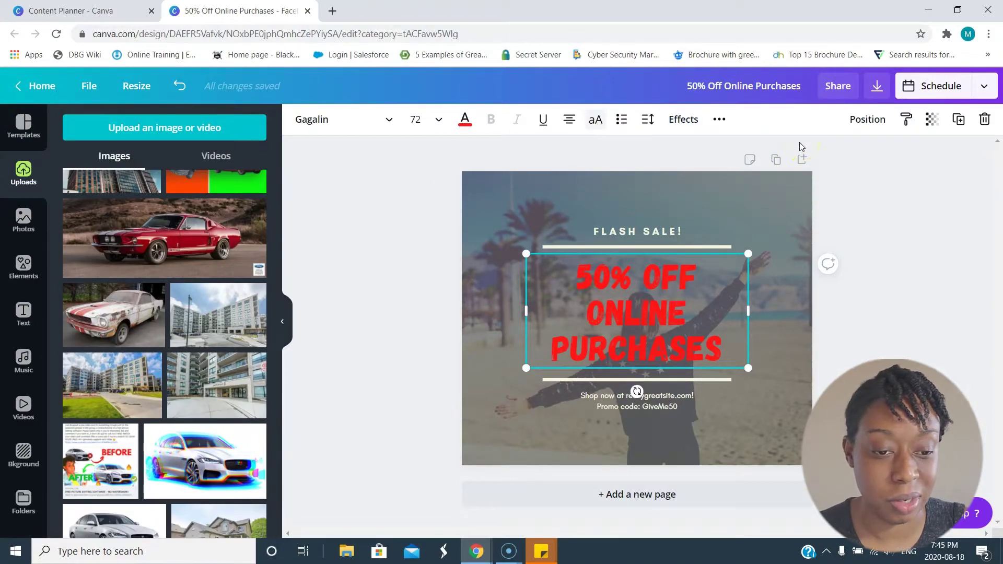
click(683, 120)
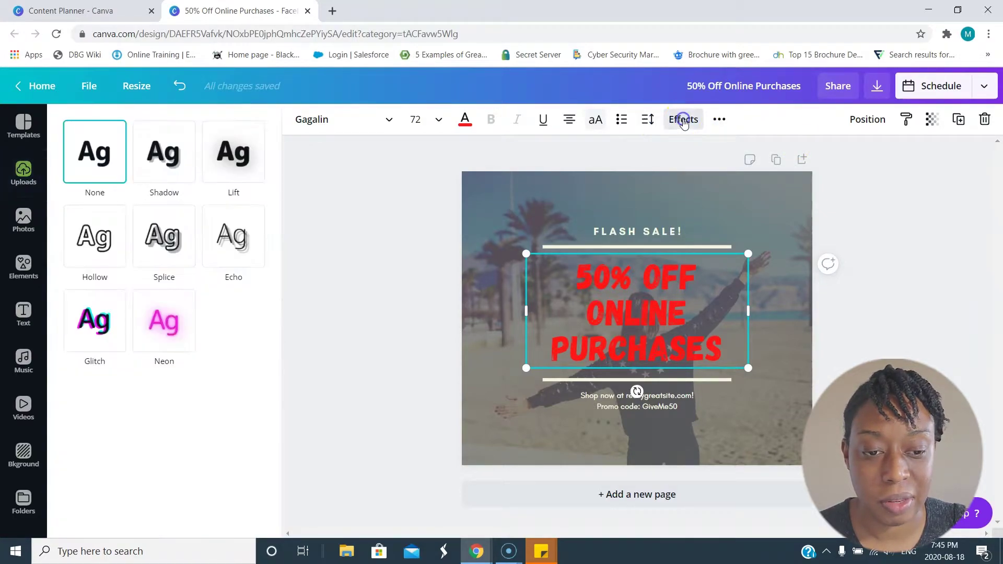
click(164, 154)
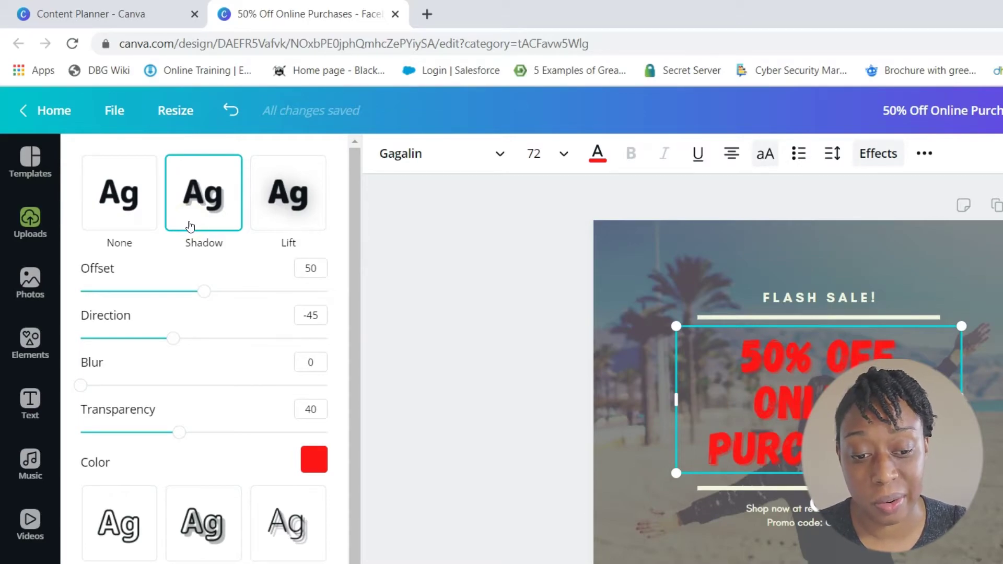
click(299, 199)
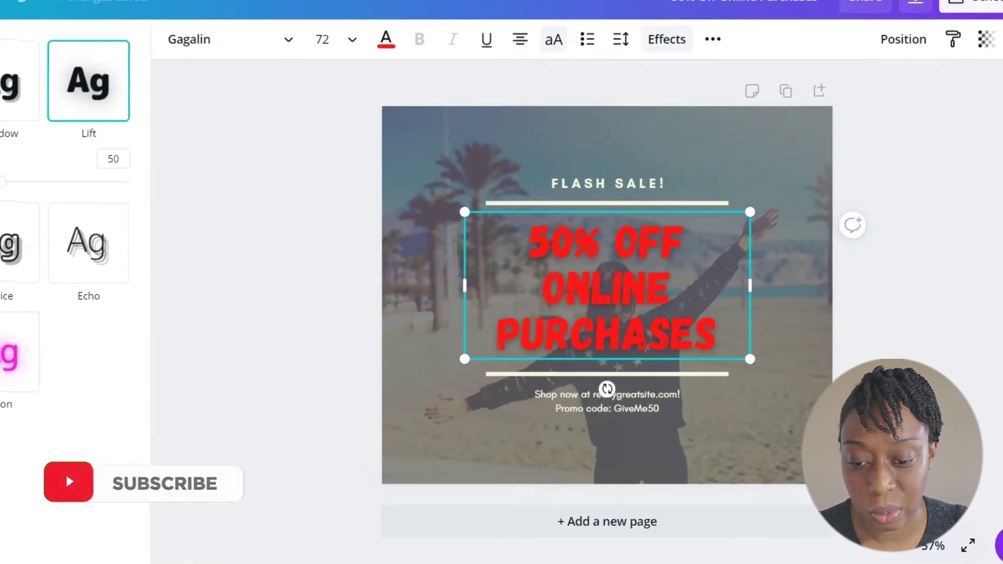
click(63, 313)
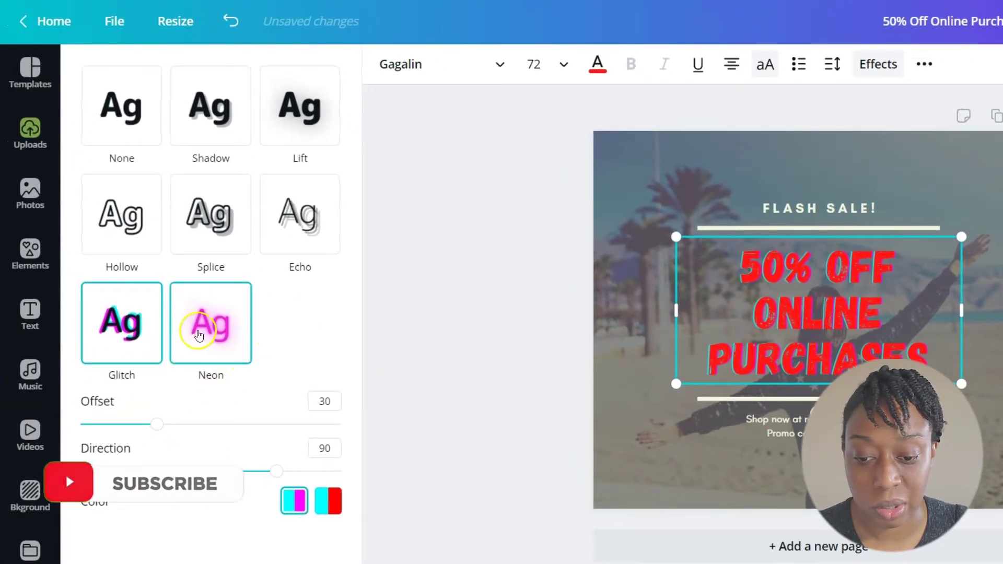
mouse_move(155, 428)
mouse_down()
mouse_move(284, 424)
mouse_move(142, 412)
mouse_move(94, 419)
mouse_move(316, 421)
mouse_move(175, 424)
mouse_up()
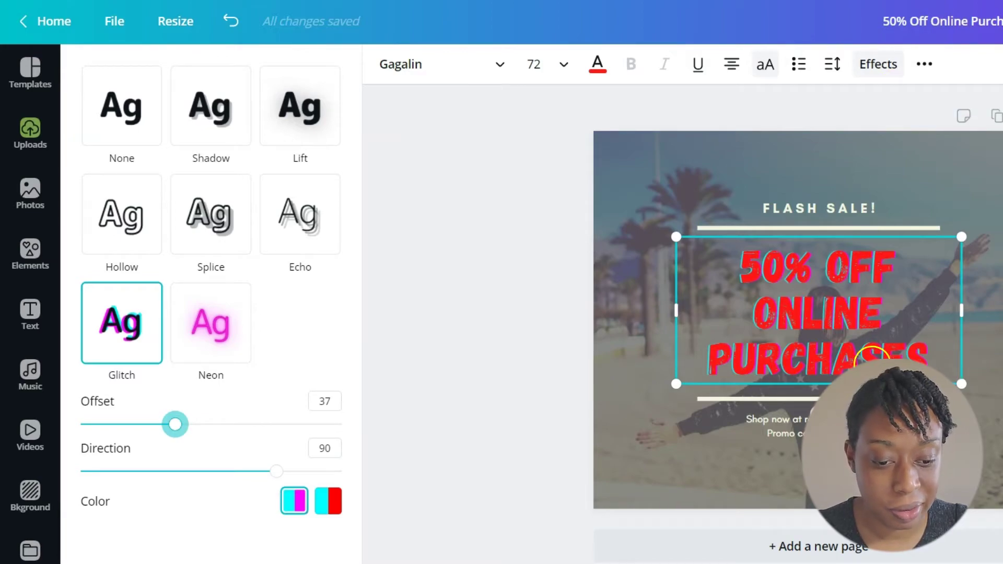
click(773, 426)
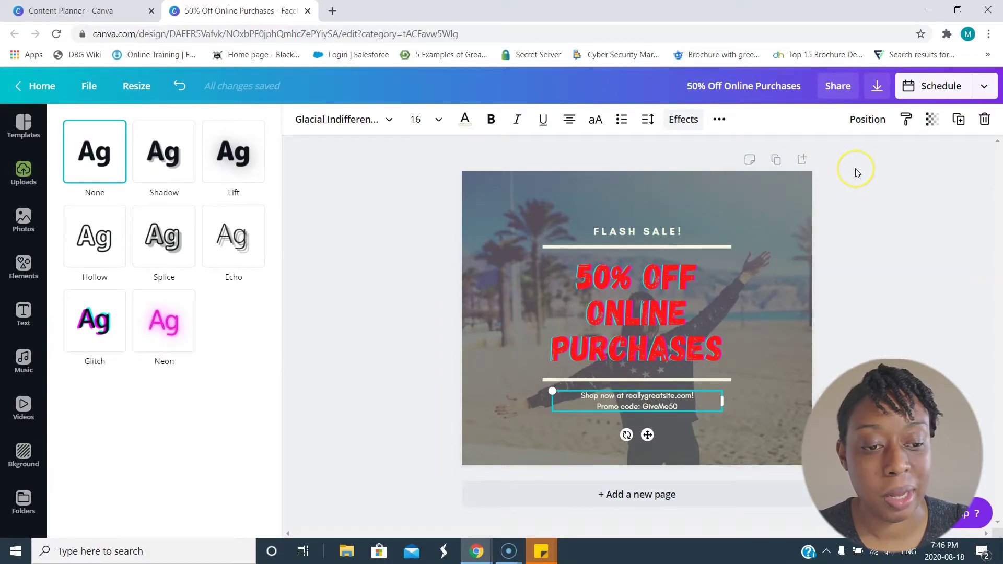
Examine the post's scheduling options, including the date and time calendar, and close them without scheduling
click(985, 86)
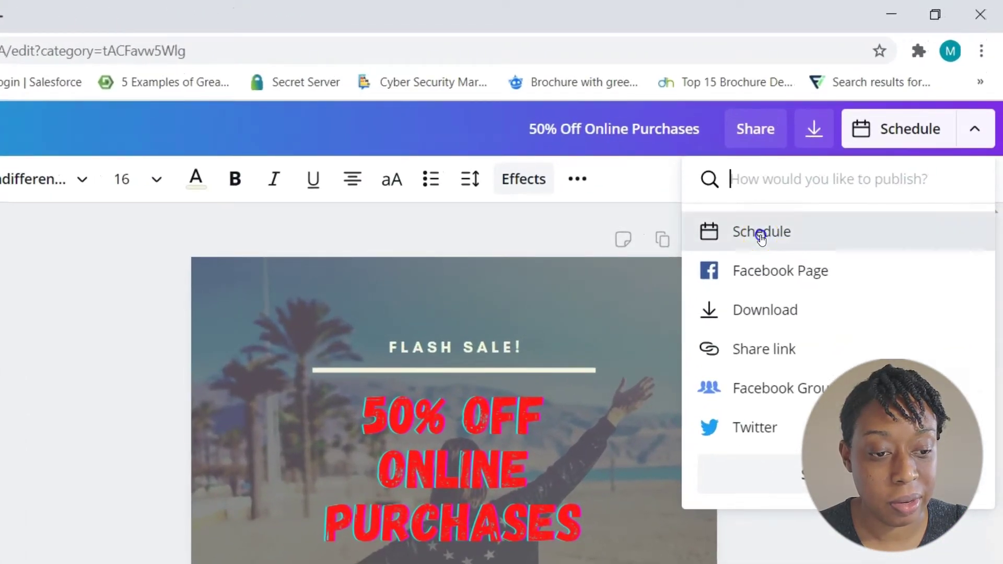
click(840, 157)
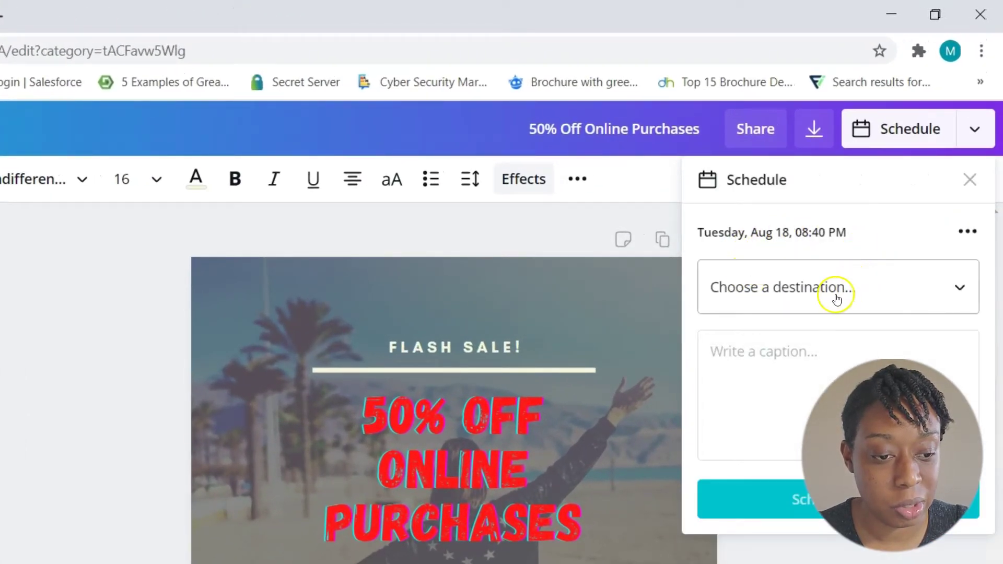
click(965, 230)
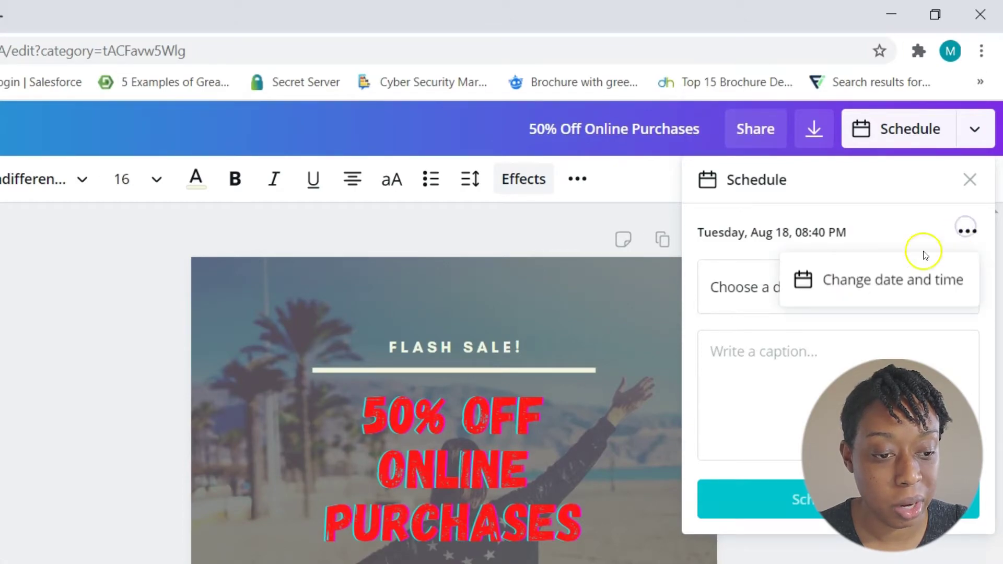
click(852, 283)
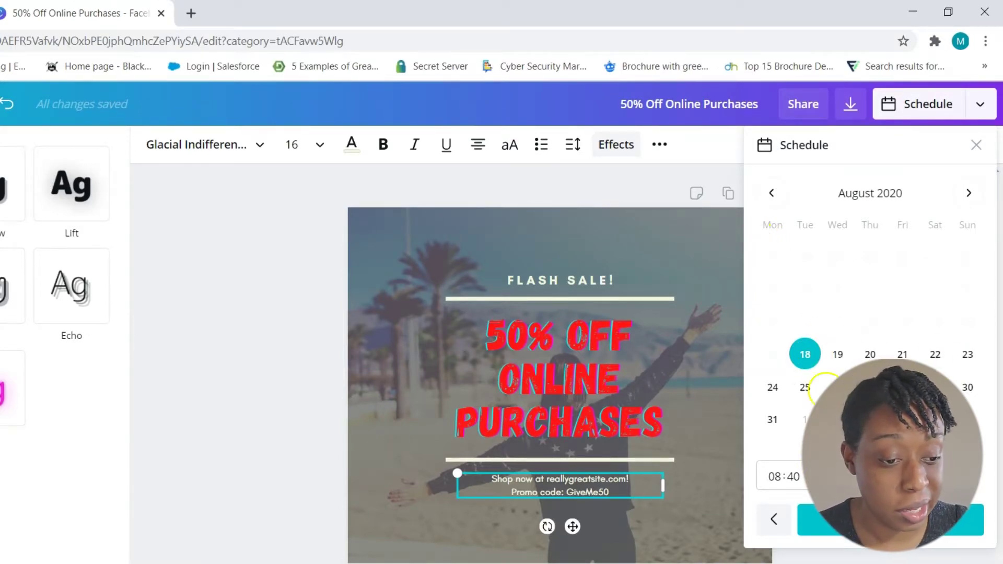
click(648, 186)
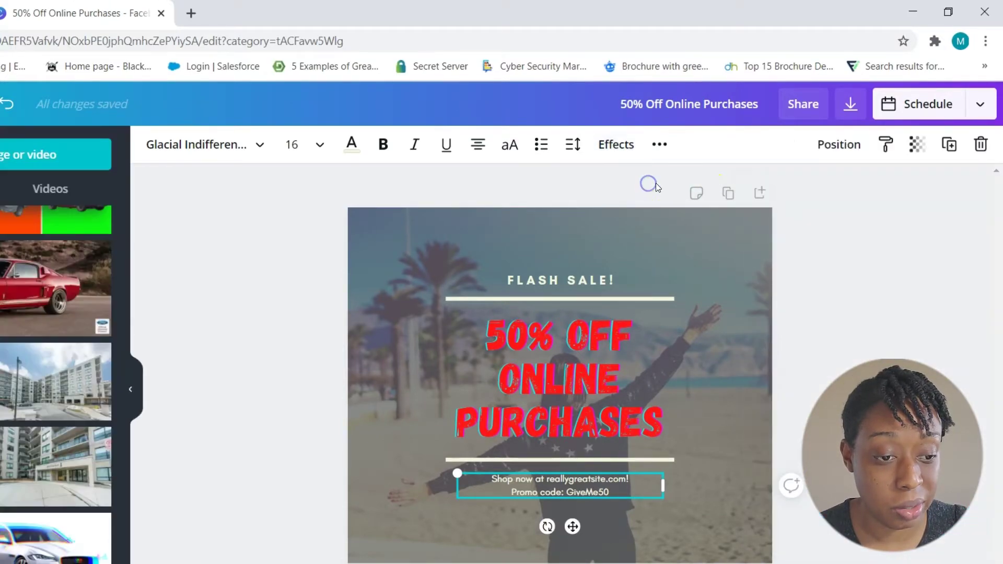
Open the post's scheduling options and choose the linked Facebook page as the destination
click(938, 107)
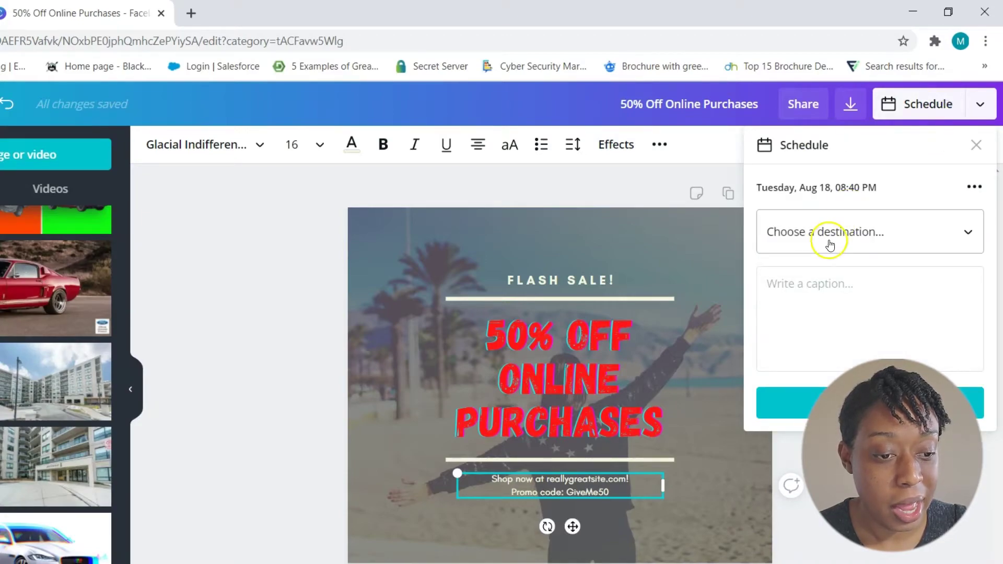
click(831, 240)
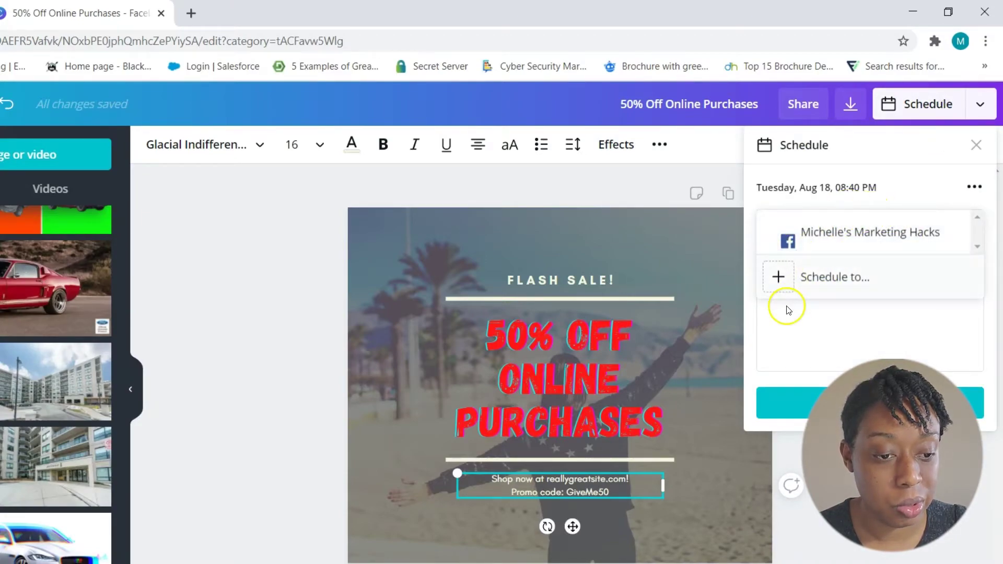
click(825, 236)
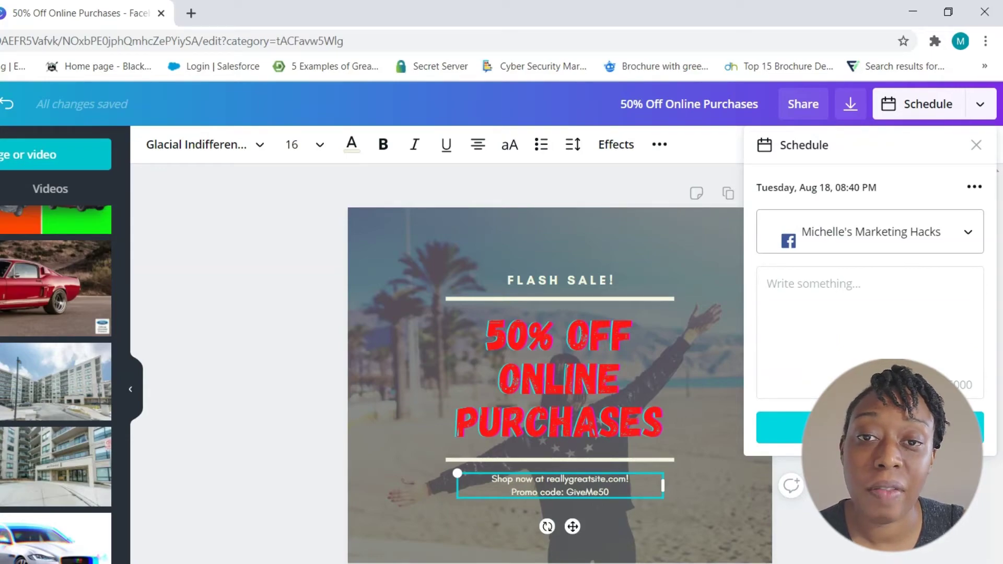
Write the caption "Get 50% off now, won't last long!" for the scheduled post
click(852, 288)
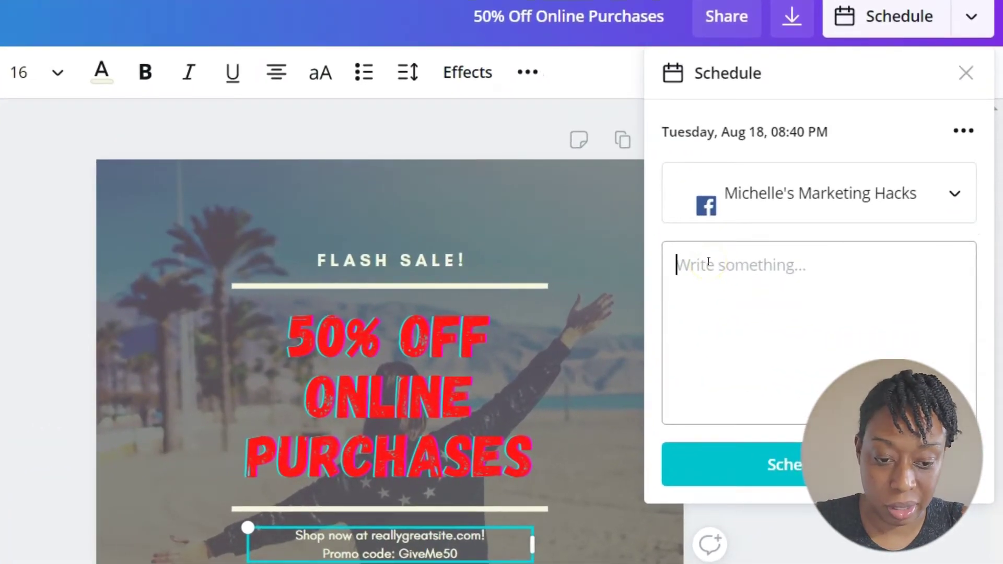
text(Get)
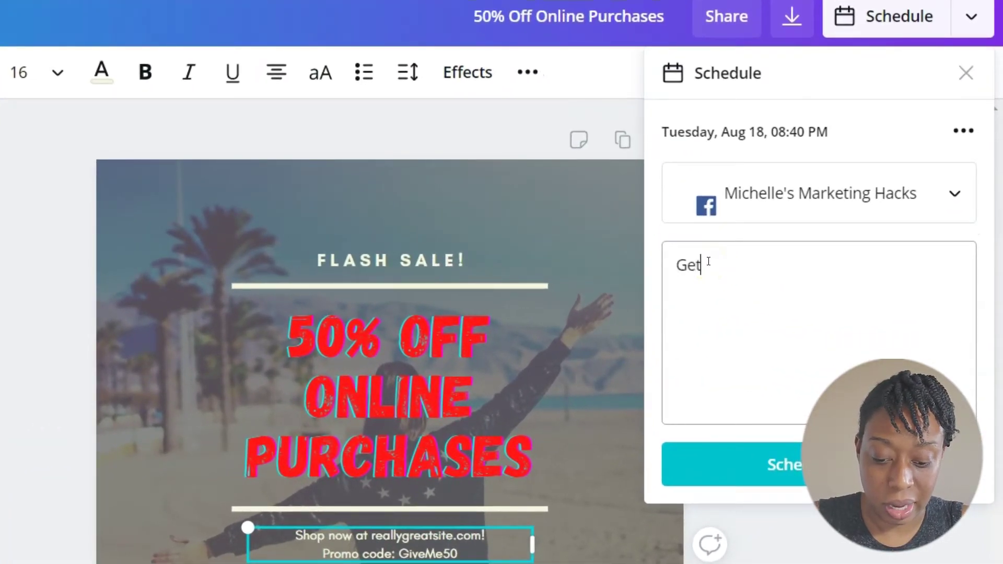
text( 50)
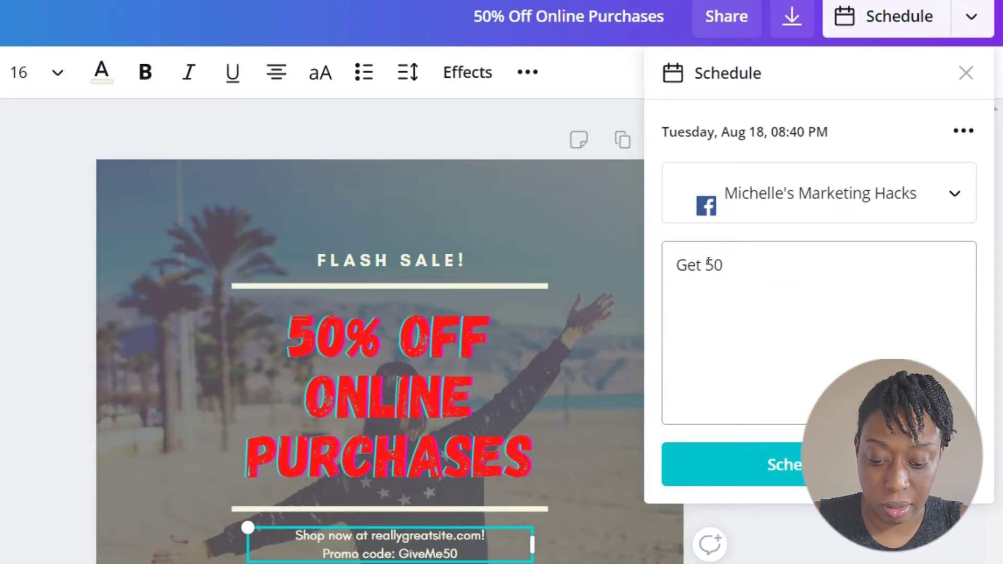
text(% off)
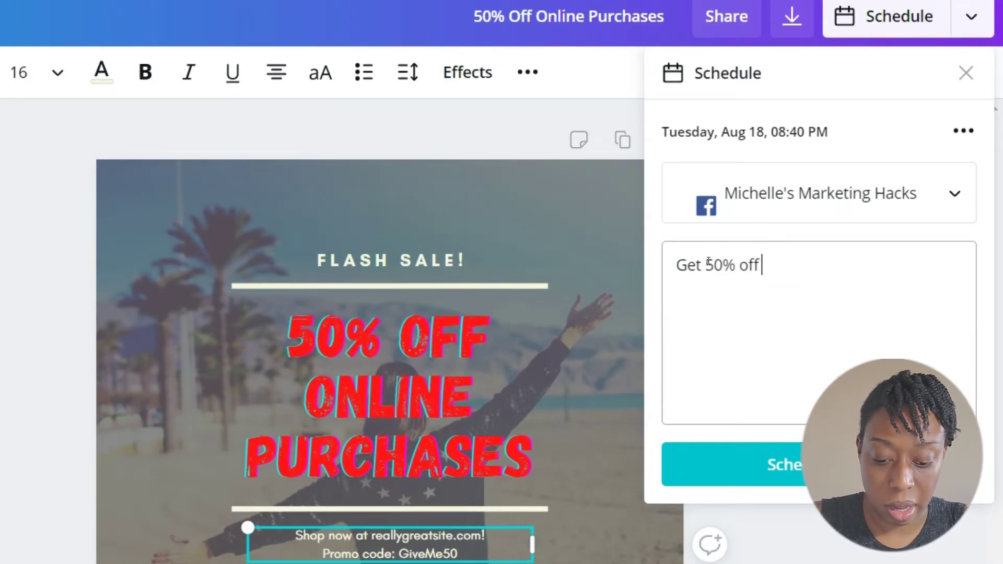
text( now, won)
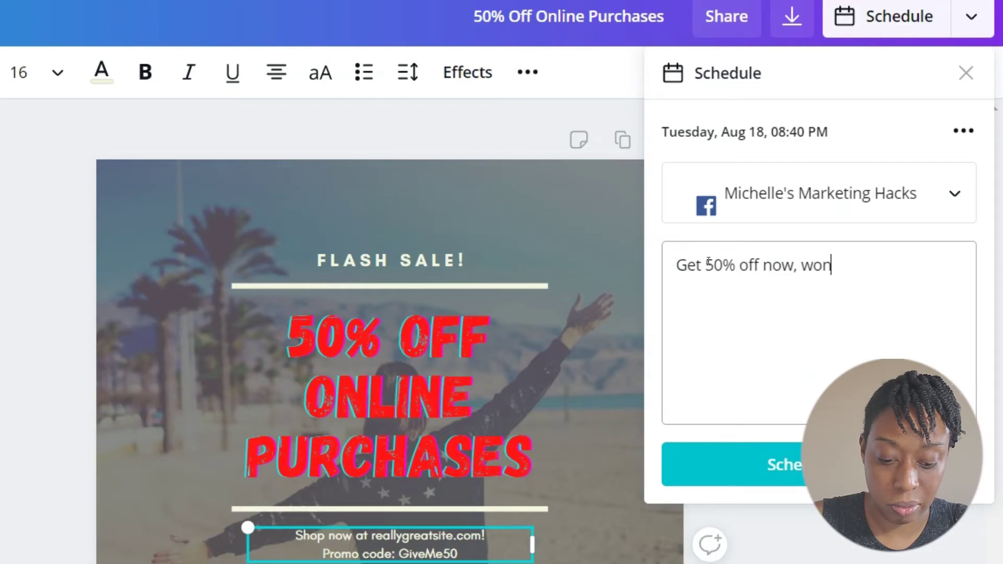
text('t last lo)
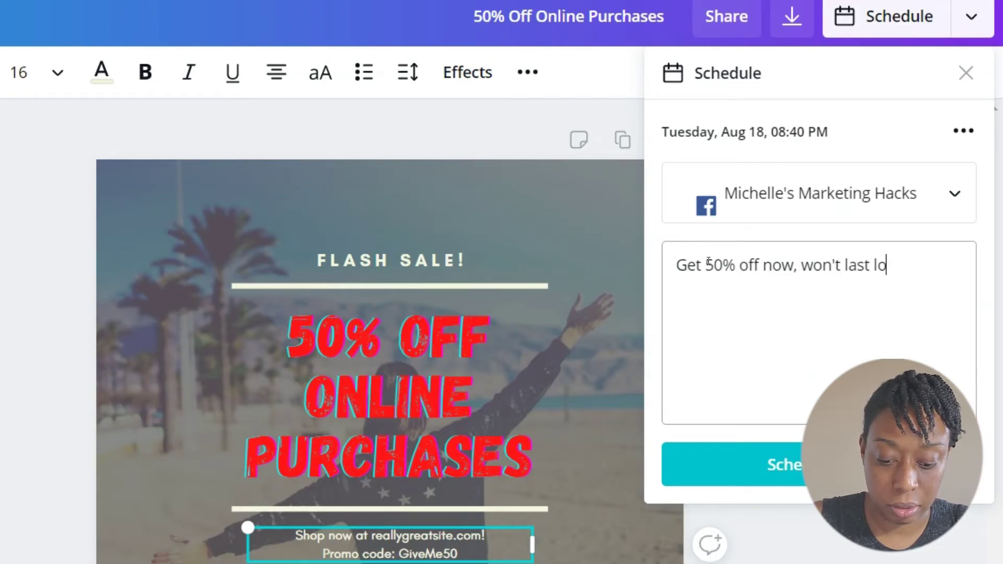
text(ng!)
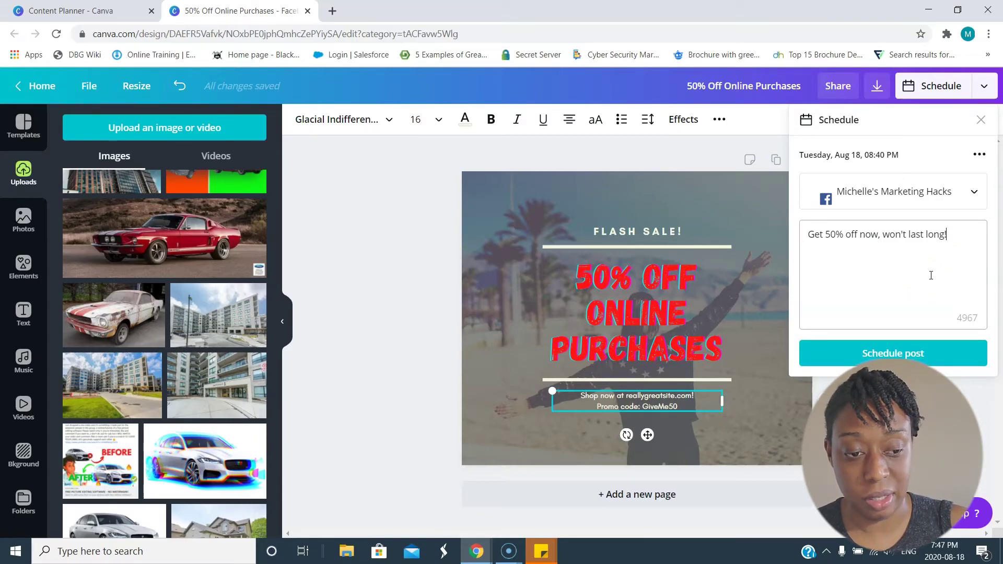
click(915, 269)
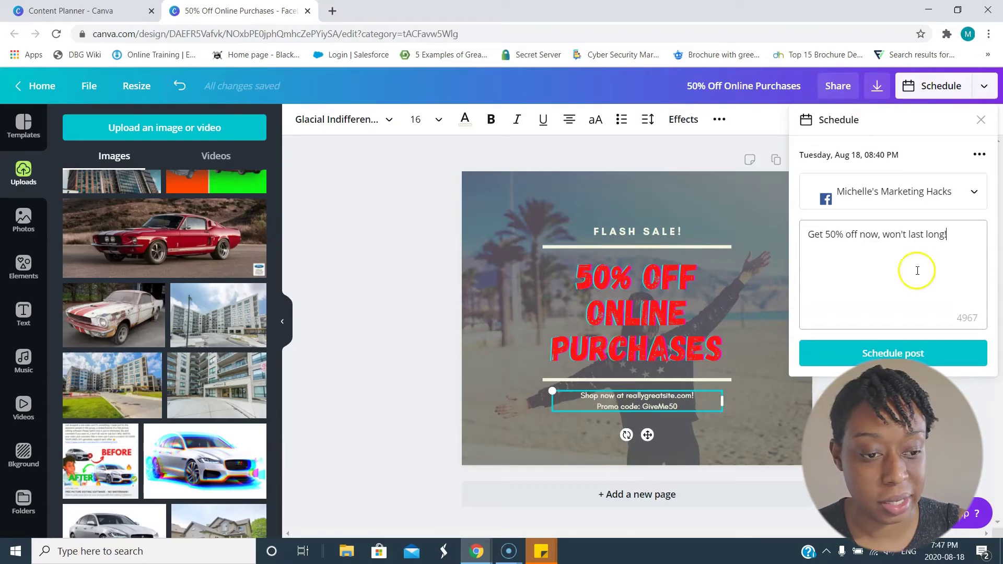
Schedule the post for Tuesday, Aug 18, 08:40 PM and authorise it with the previously linked Facebook account
click(879, 157)
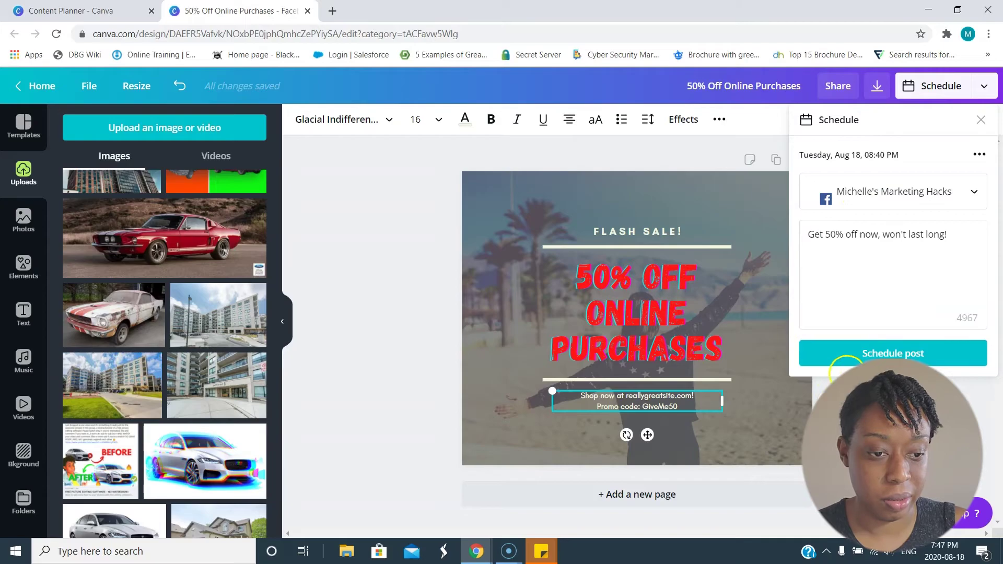
click(883, 353)
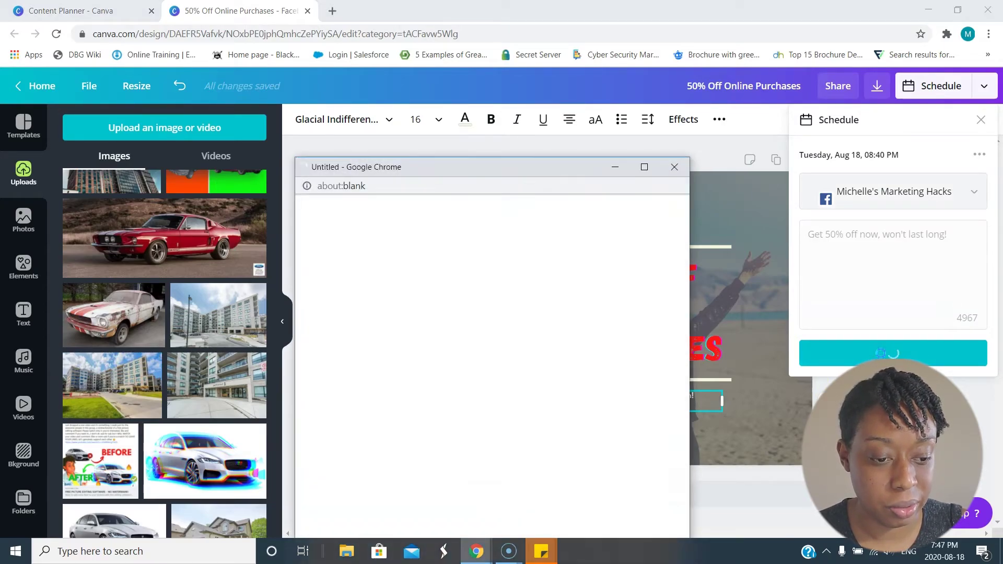
drag(475, 167, 484, 107)
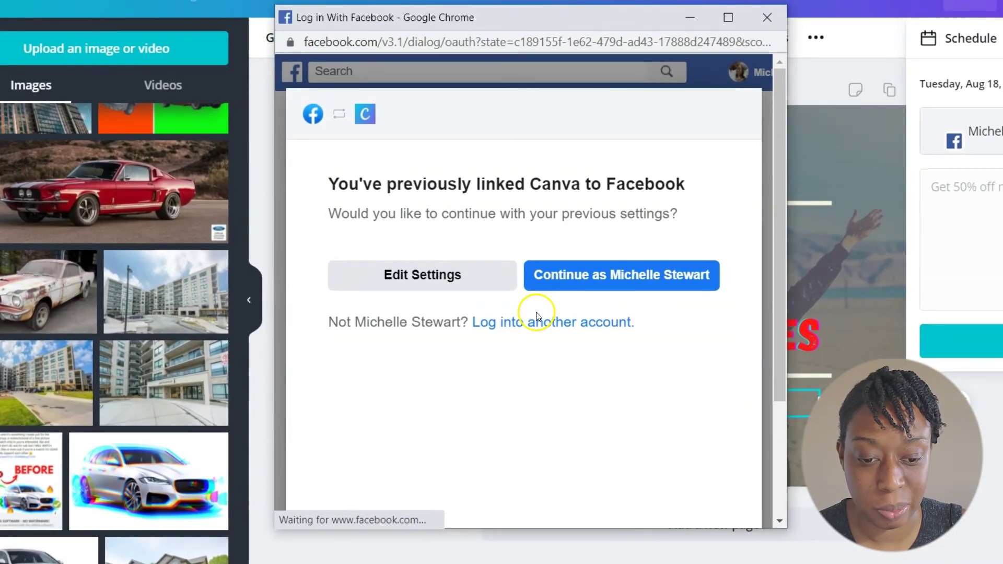
click(593, 275)
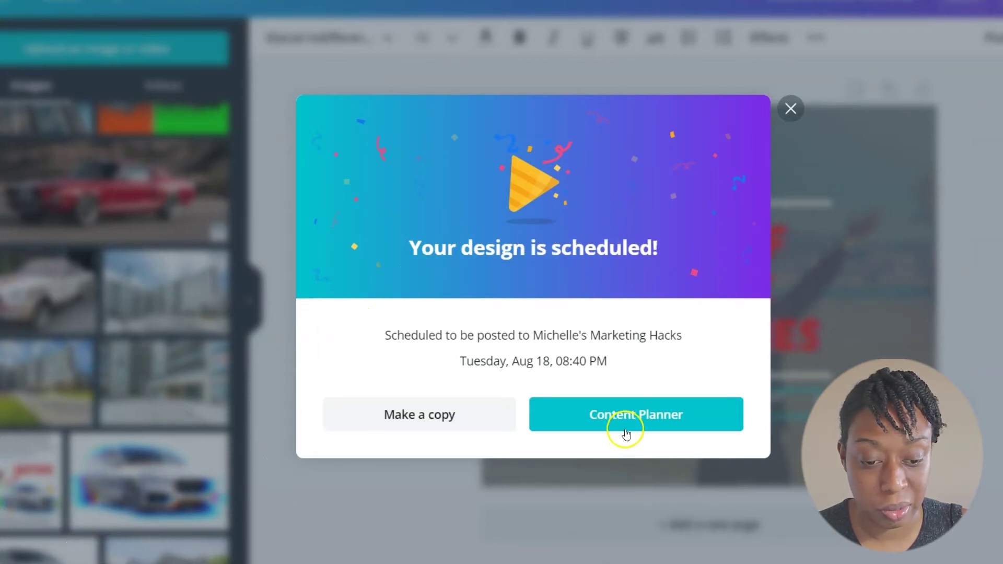
Go to the Content Planner and find the scheduled post on August 18 in the calendar
click(721, 416)
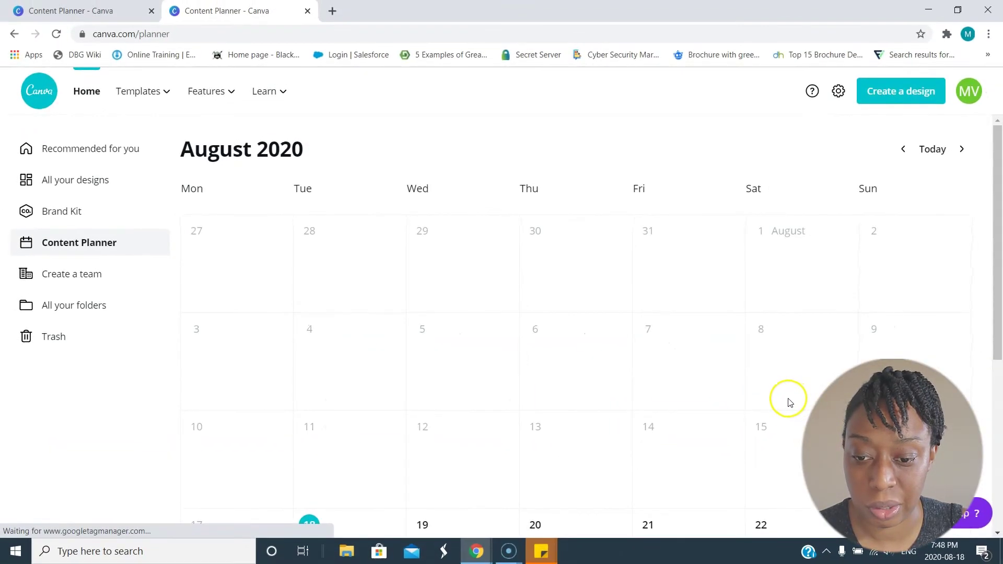
scroll(707, 346, down, 3)
scroll(470, 340, down, 1)
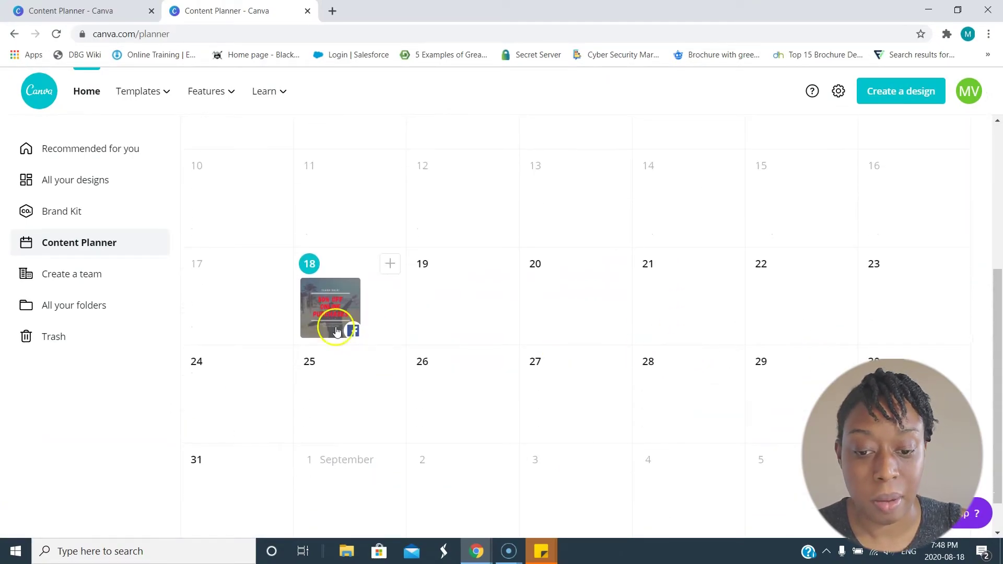
scroll(387, 311, down, 1)
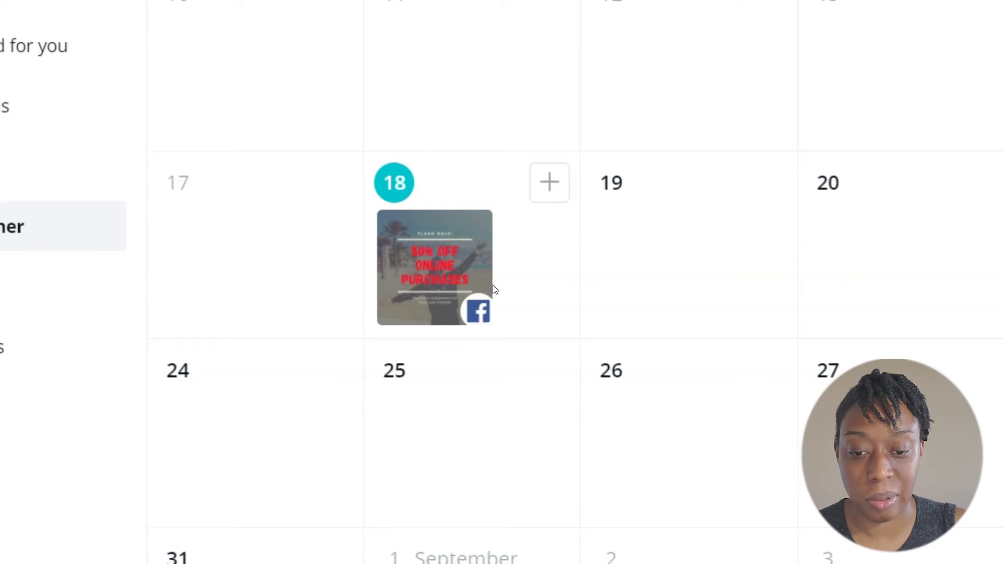
Examine the August 18 post's details and its options for rescheduling, editing, copying or deleting, and return to the calendar
click(427, 265)
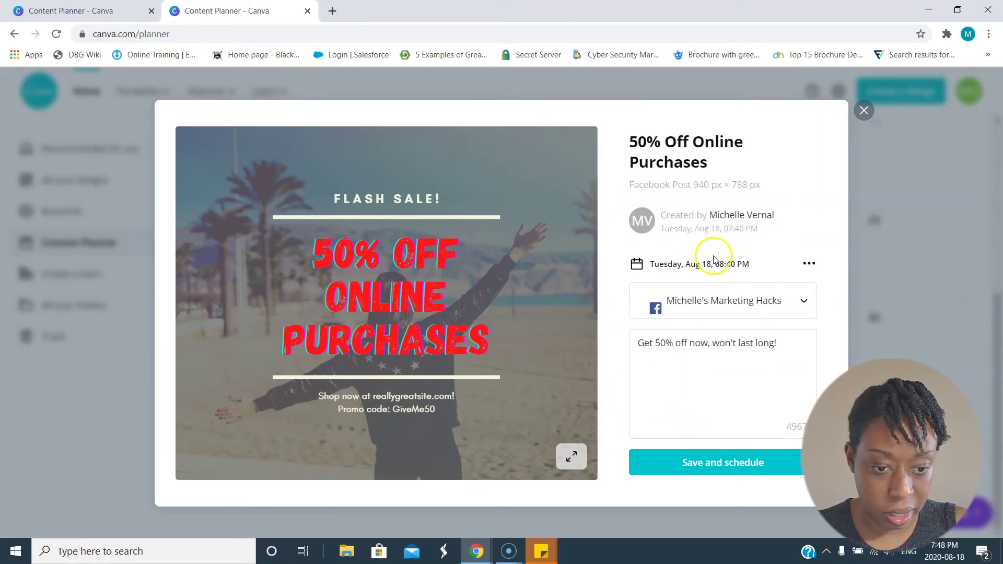
click(808, 263)
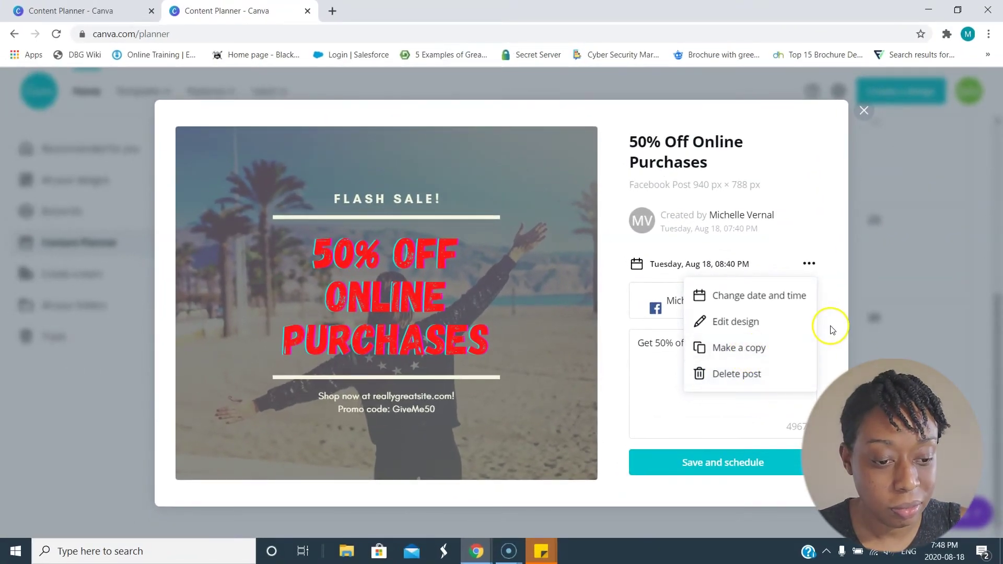
click(832, 330)
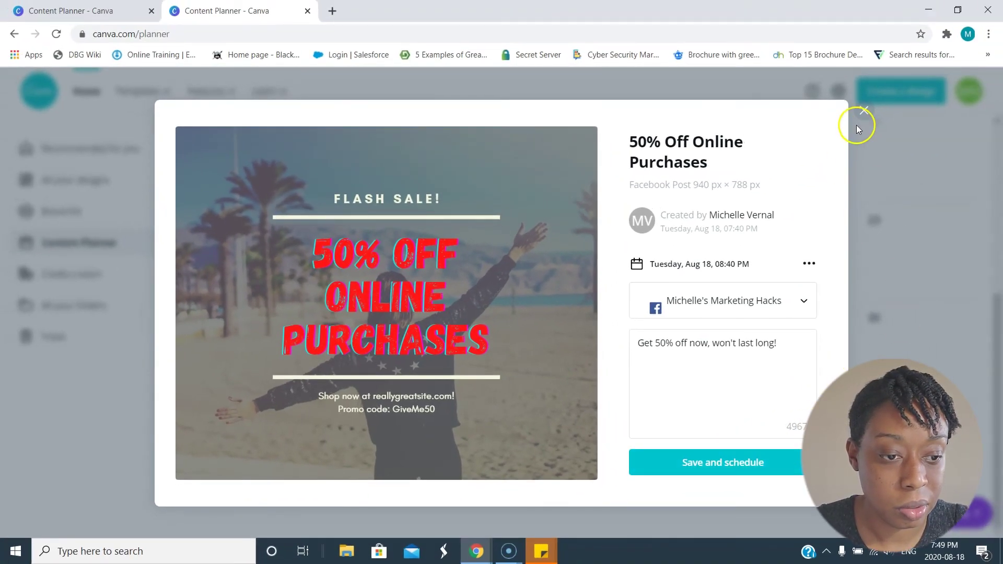
click(864, 111)
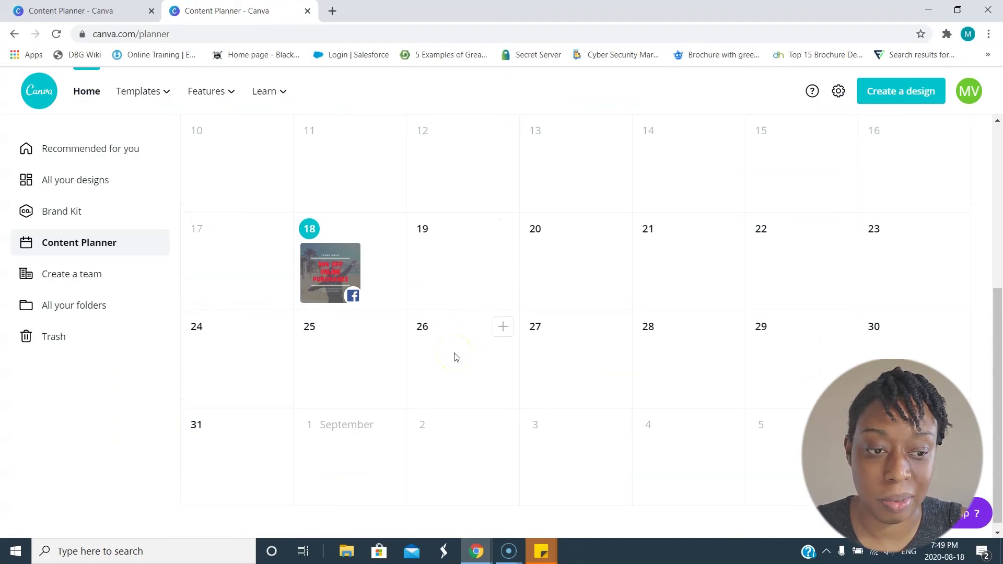
scroll(455, 356, up, 2)
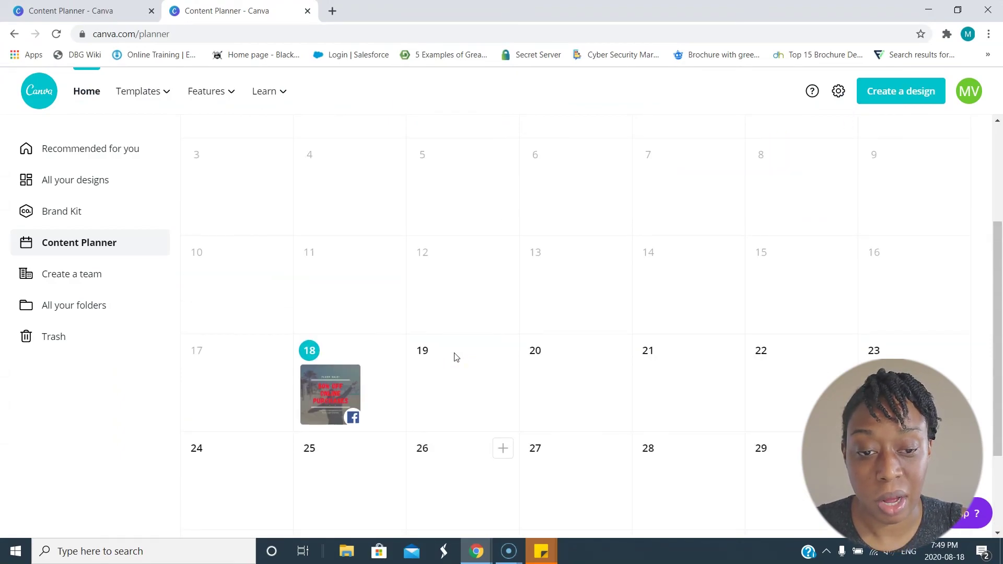